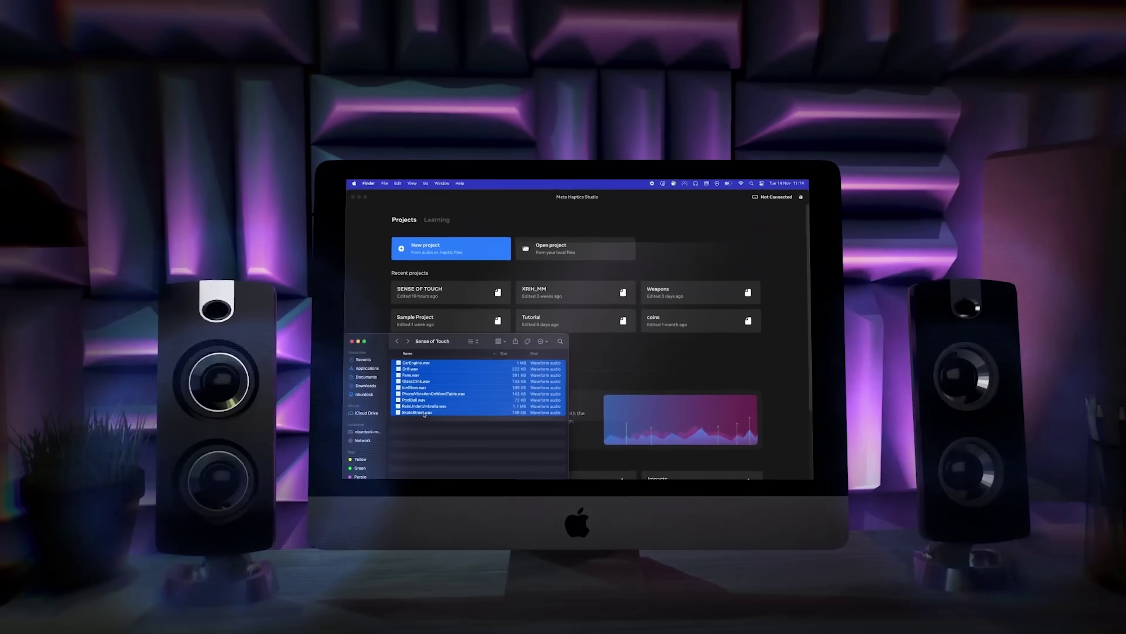
Drag the selected Sense of Touch .wav files onto the Haptics Studio projects window
{"action": "left_click_drag", "start_coordinate": [424, 414], "coordinate": [491, 302]}
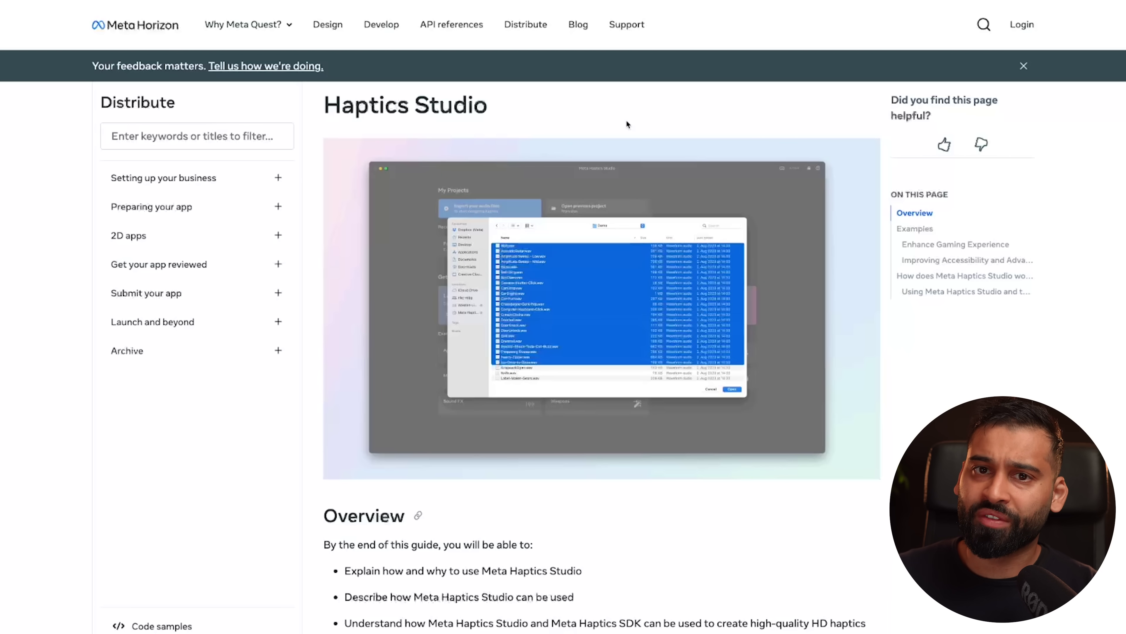
{"action": "scroll", "coordinate": [509, 156], "scroll_direction": "down", "scroll_amount": 3}
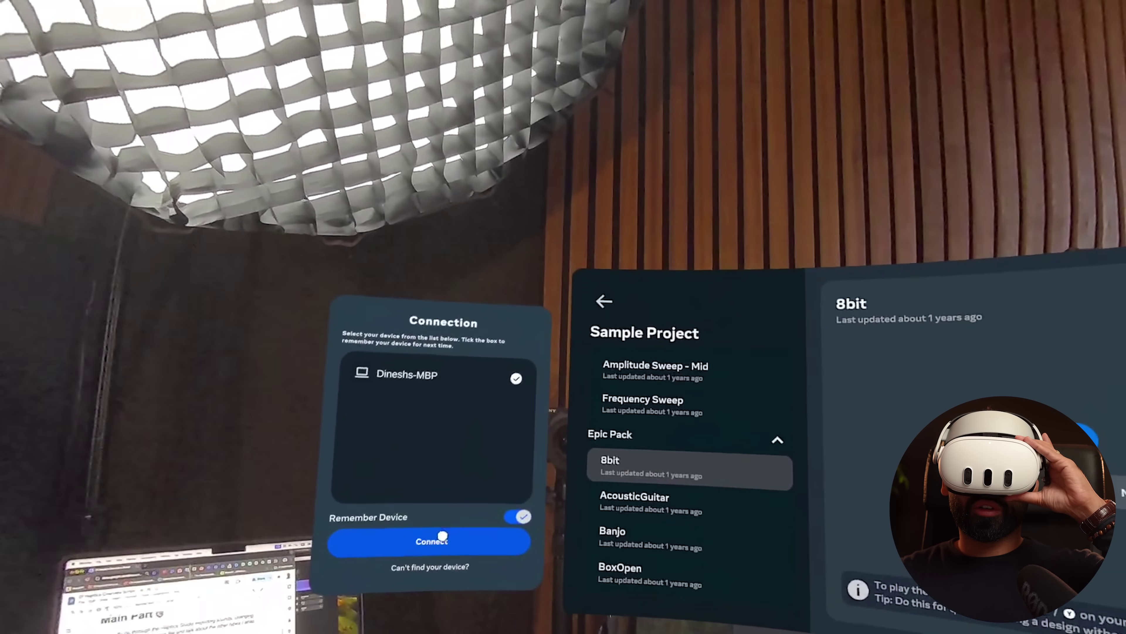
Connect the Quest headset to the ticked computer from the Connection panel
{"action": "left_click", "coordinate": [426, 576]}
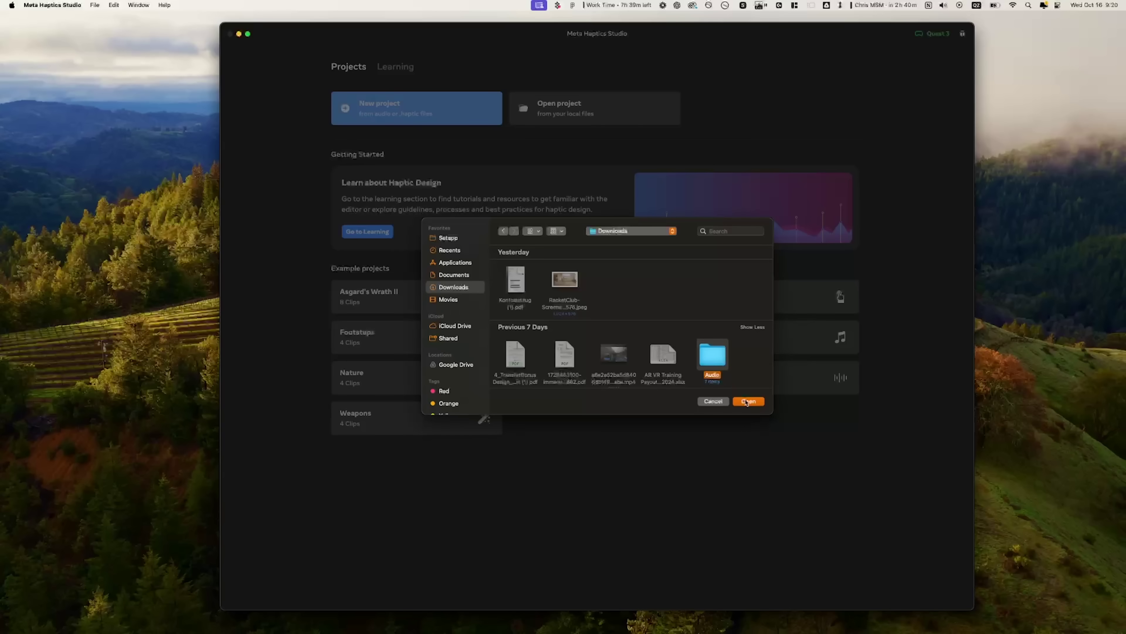
Create the project from the Audio folder, then try -10.4 and 14.1 dB gain before settling at 6.9 dB
{"action": "left_click", "coordinate": [748, 400]}
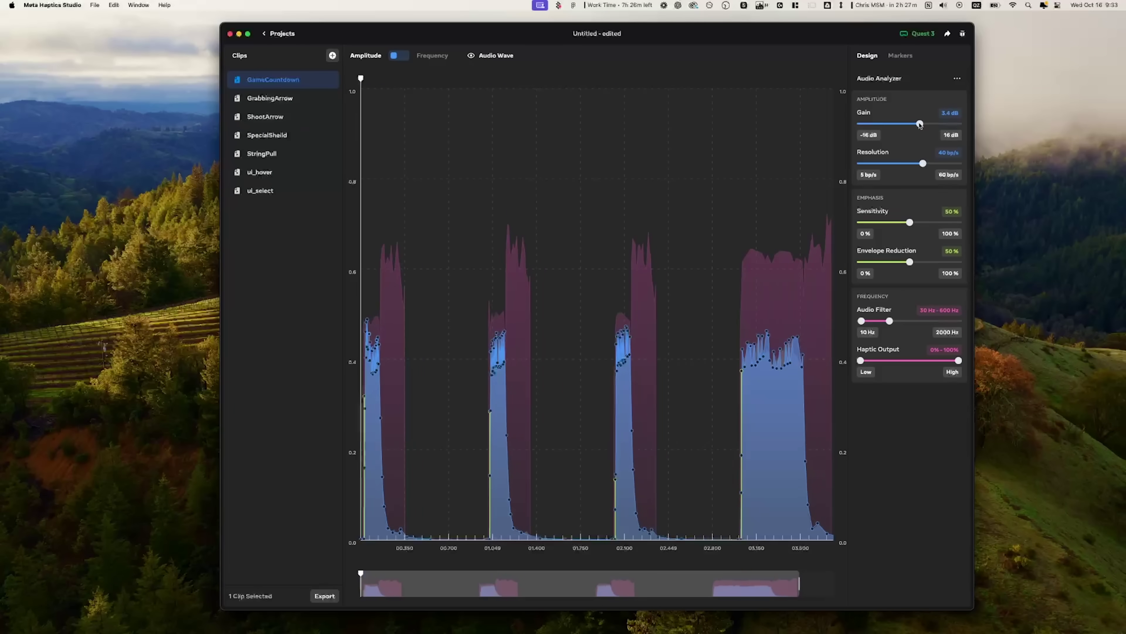
{"action": "left_click_drag", "start_coordinate": [878, 124], "coordinate": [877, 124]}
{"action": "left_click_drag", "start_coordinate": [951, 129], "coordinate": [948, 131]}
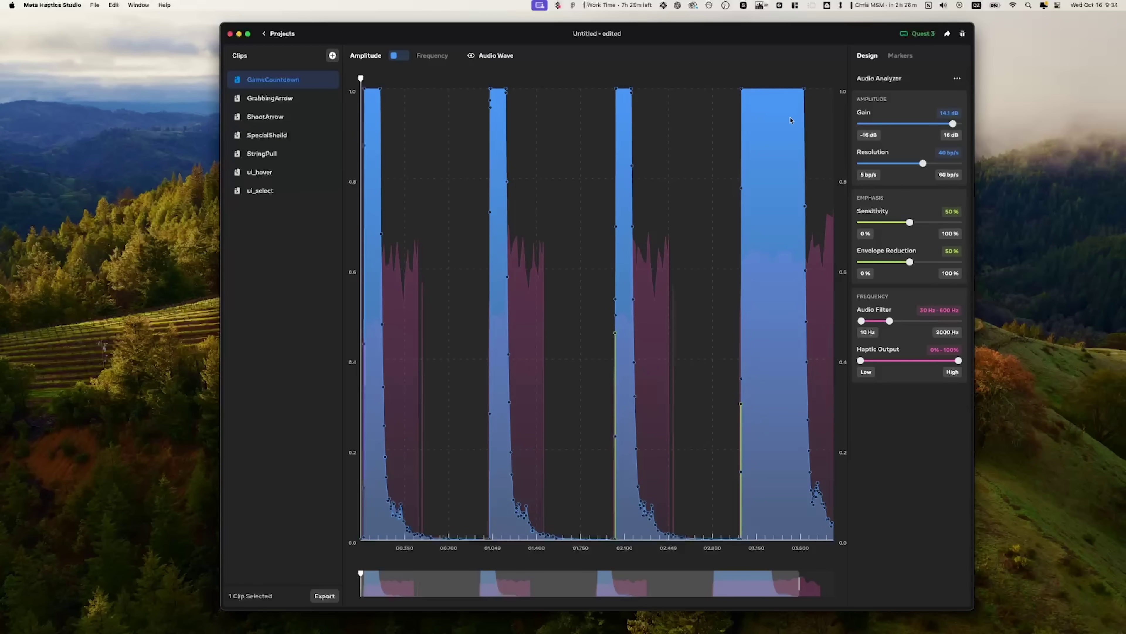
{"action": "left_click_drag", "start_coordinate": [938, 126], "coordinate": [930, 125]}
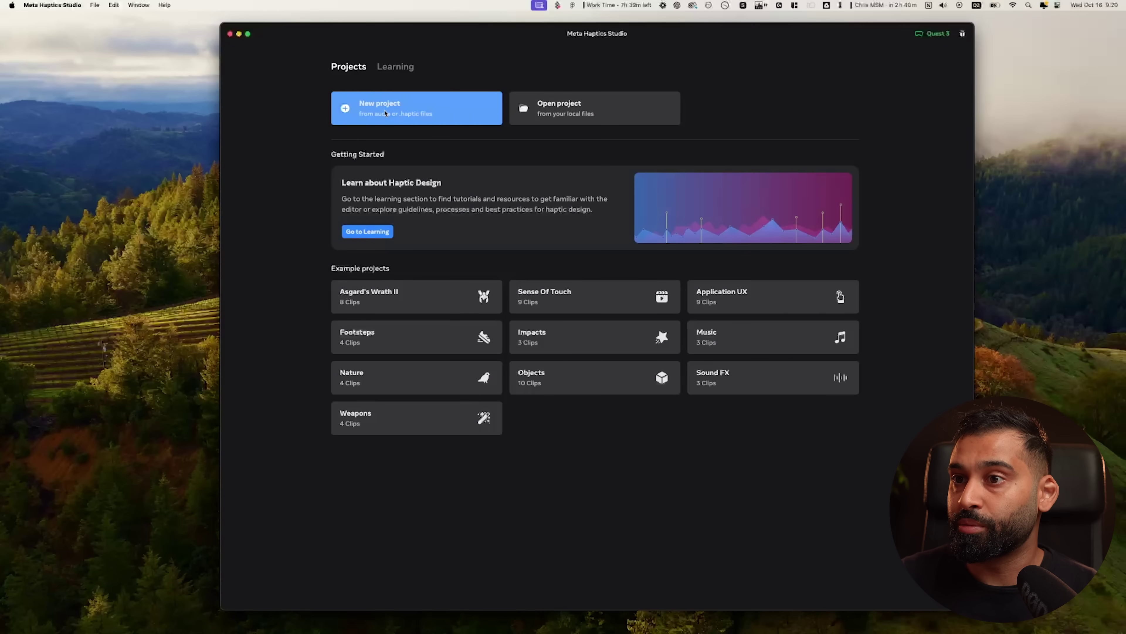
Create a new project from the Audio folder in Downloads
{"action": "left_click", "coordinate": [389, 114]}
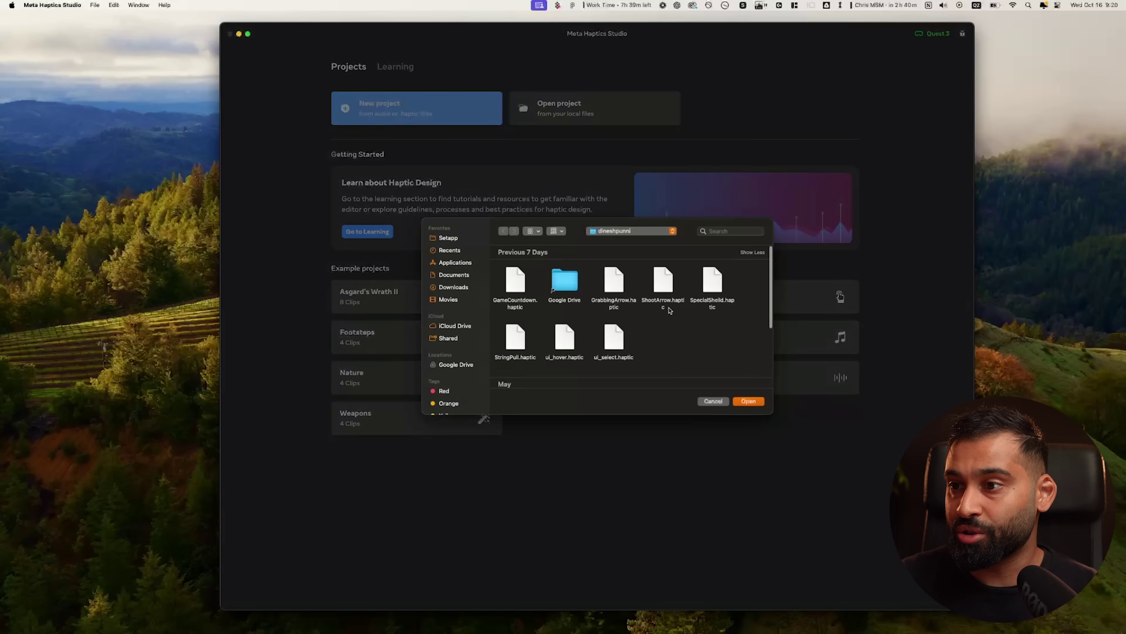
{"action": "left_click", "coordinate": [453, 287]}
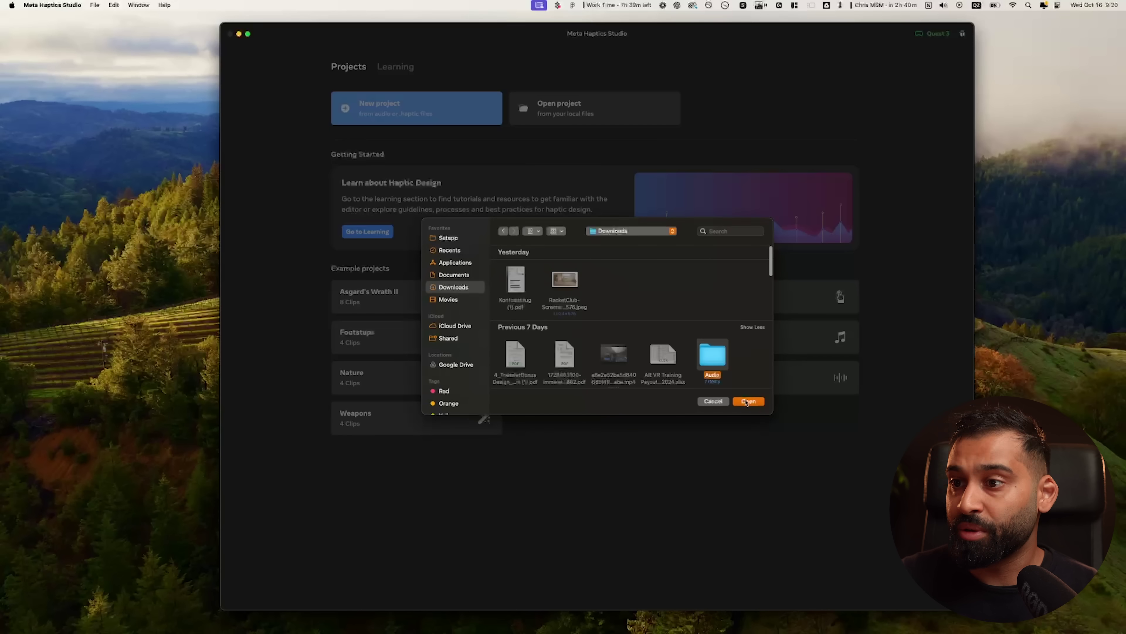
{"action": "left_click", "coordinate": [748, 401]}
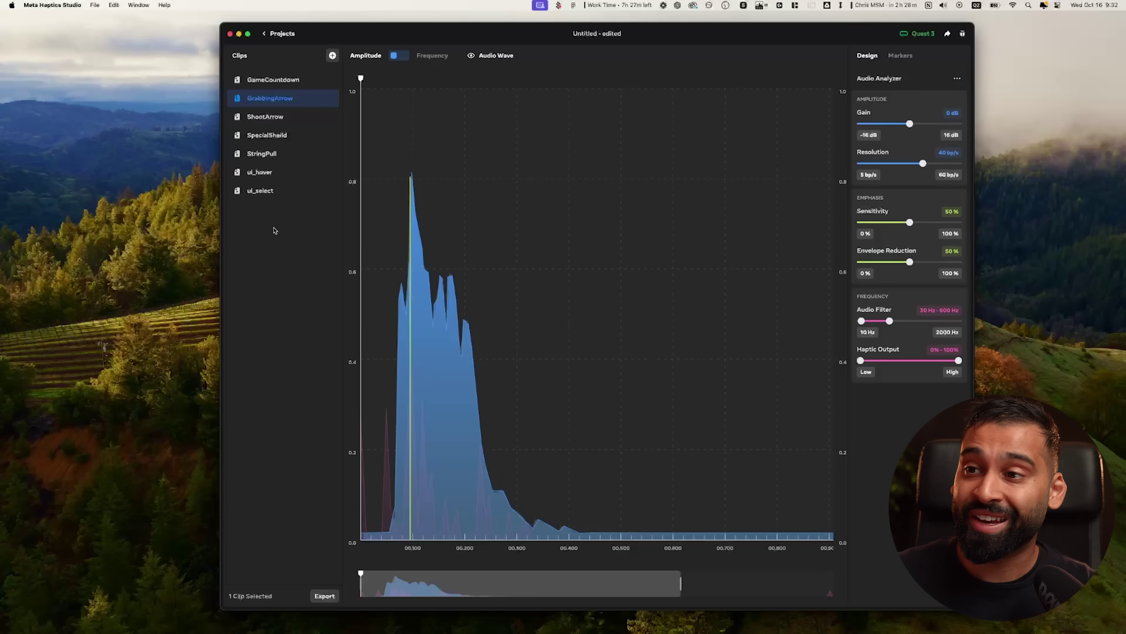
Select GameCountdown in the Clips list and zoom the graph toward its first burst
{"action": "left_click", "coordinate": [273, 80]}
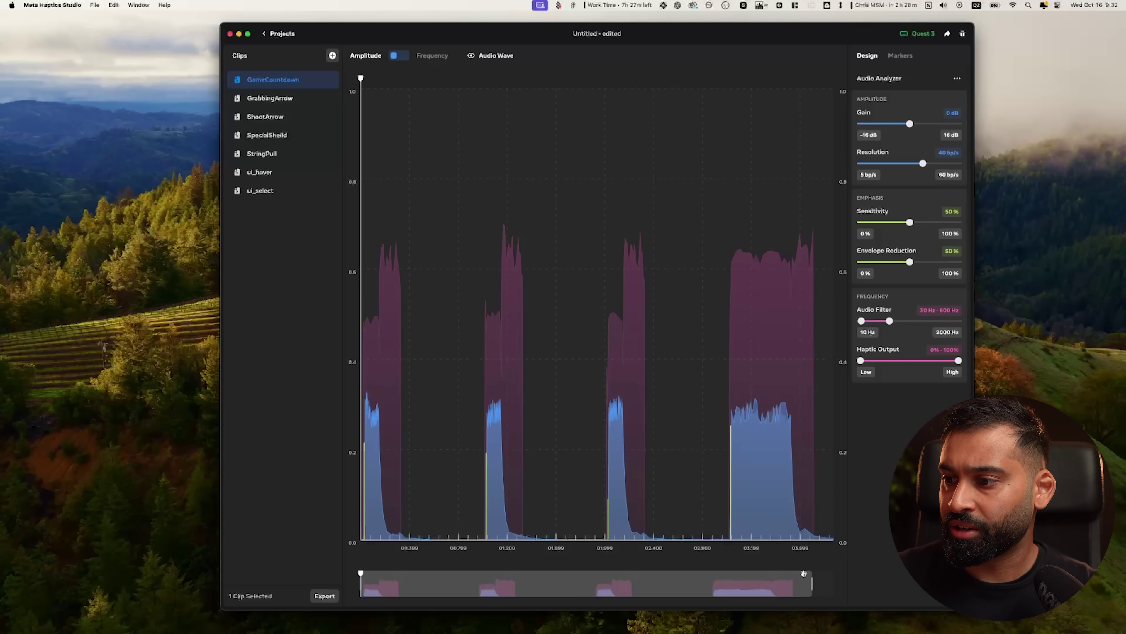
{"action": "mouse_move", "coordinate": [806, 576]}
{"action": "left_mouse_down"}
{"action": "mouse_move", "coordinate": [392, 581]}
{"action": "mouse_move", "coordinate": [797, 572]}
{"action": "left_mouse_up"}
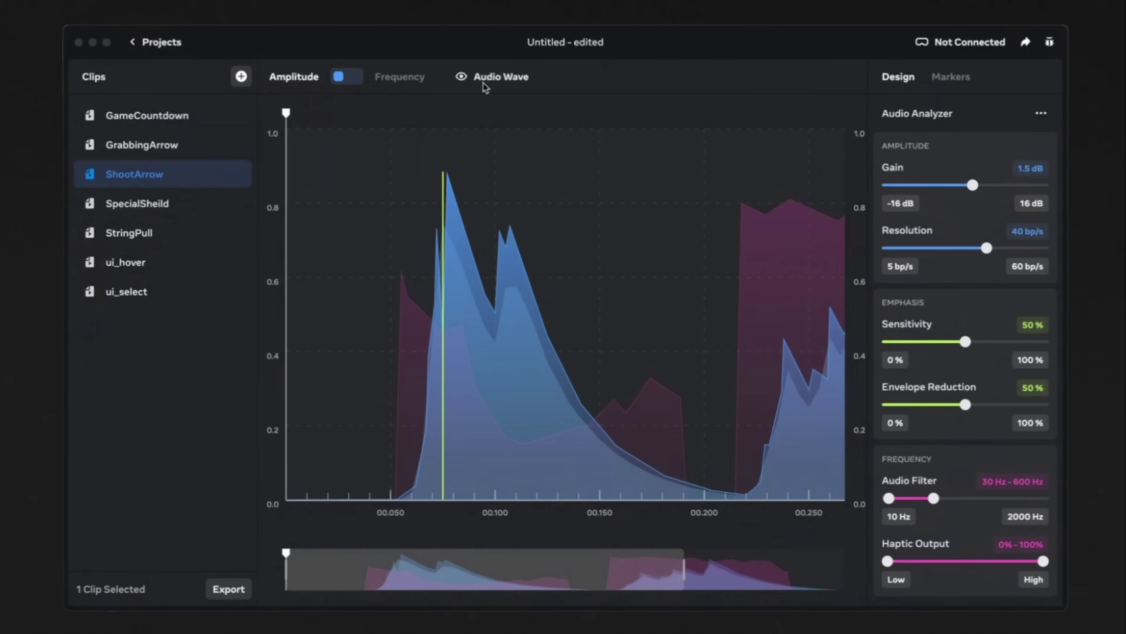
{"action": "left_click", "coordinate": [501, 80]}
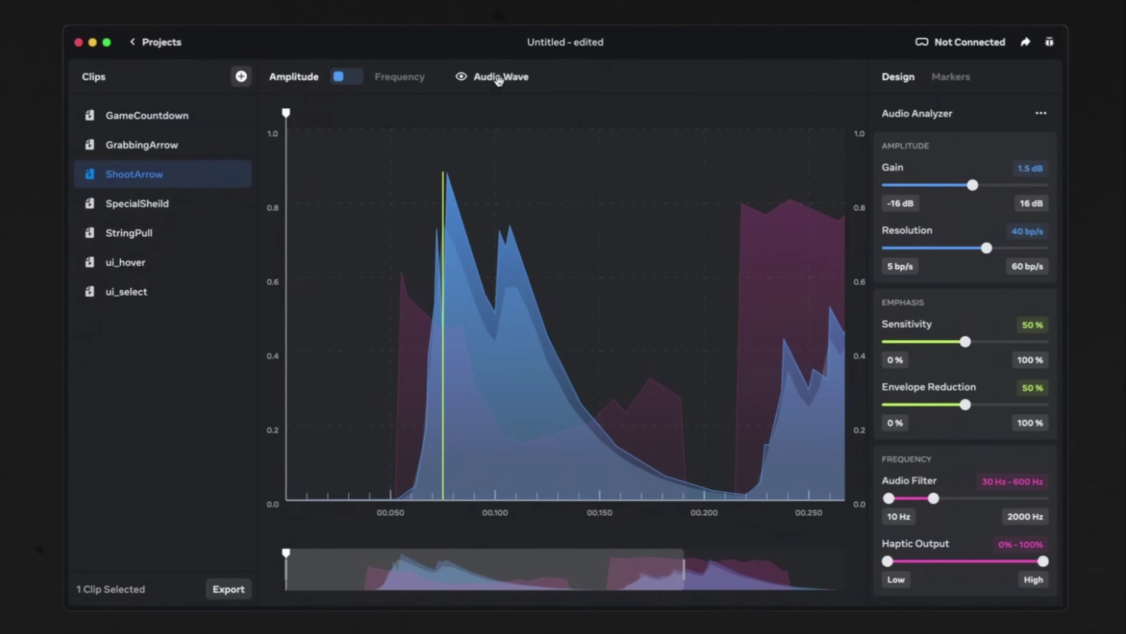
{"action": "left_click", "coordinate": [461, 83]}
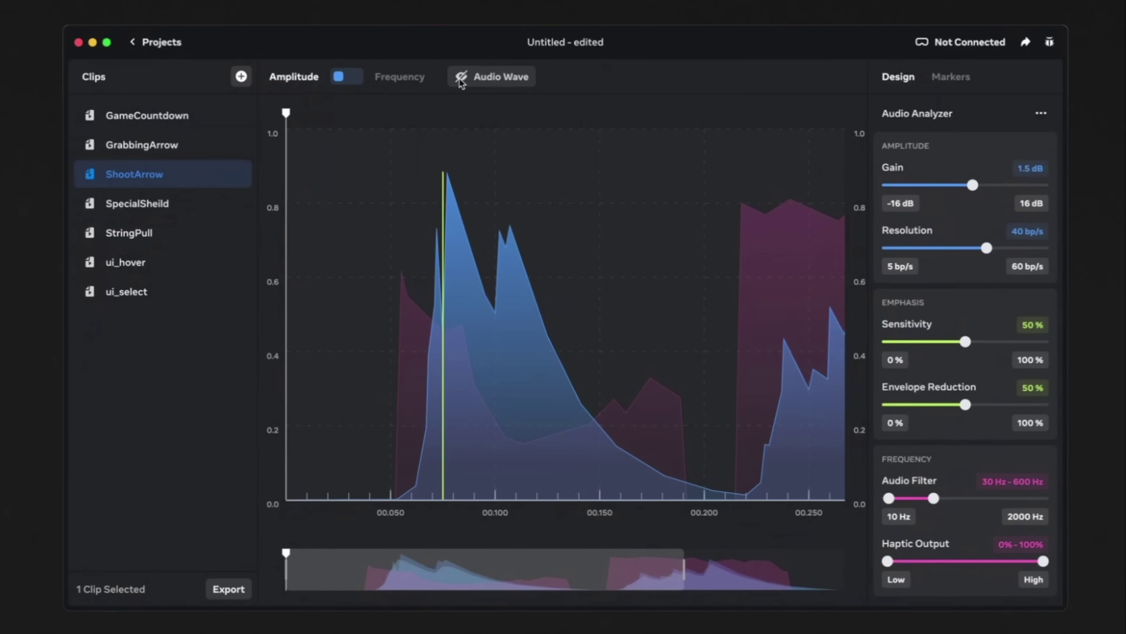
{"action": "left_click", "coordinate": [461, 83]}
{"action": "left_click", "coordinate": [461, 83]}
{"action": "left_click", "coordinate": [461, 84]}
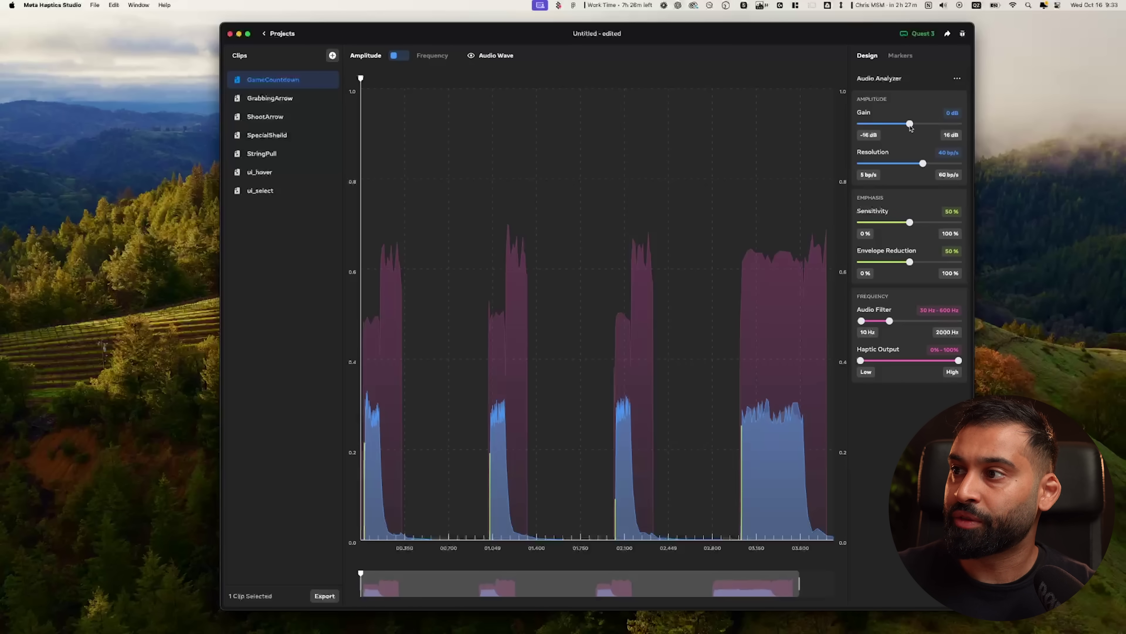
Try GameCountdown gains of 6.6, 13, -10.4 and 14.1 dB, settling at 6.9 dB
{"action": "left_click_drag", "start_coordinate": [910, 128], "coordinate": [936, 130]}
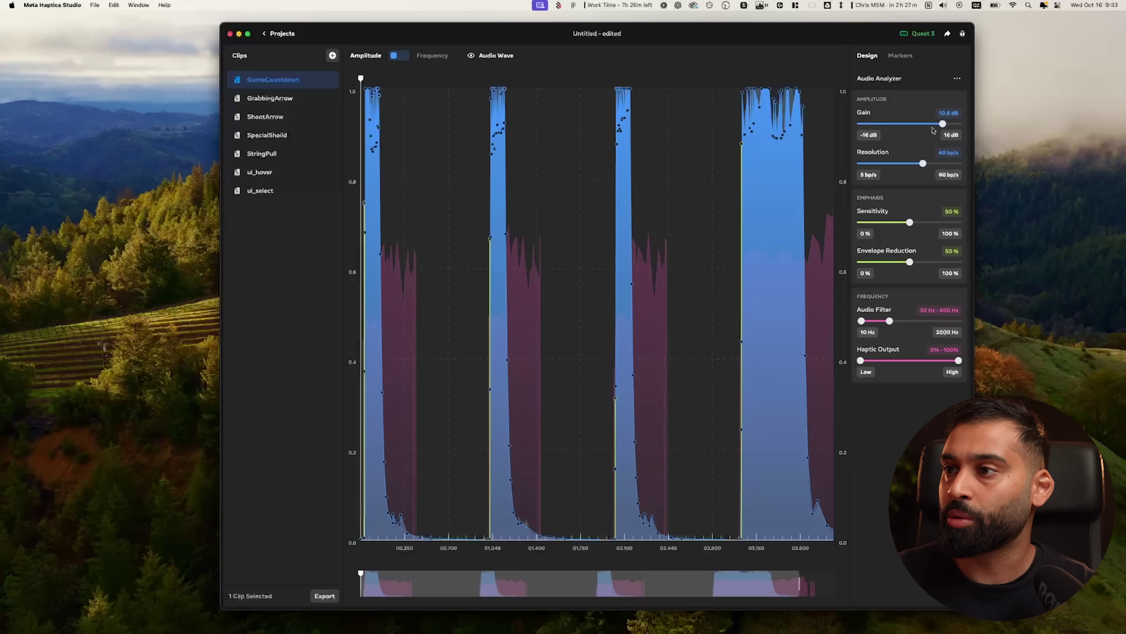
{"action": "left_click_drag", "start_coordinate": [945, 127], "coordinate": [952, 127]}
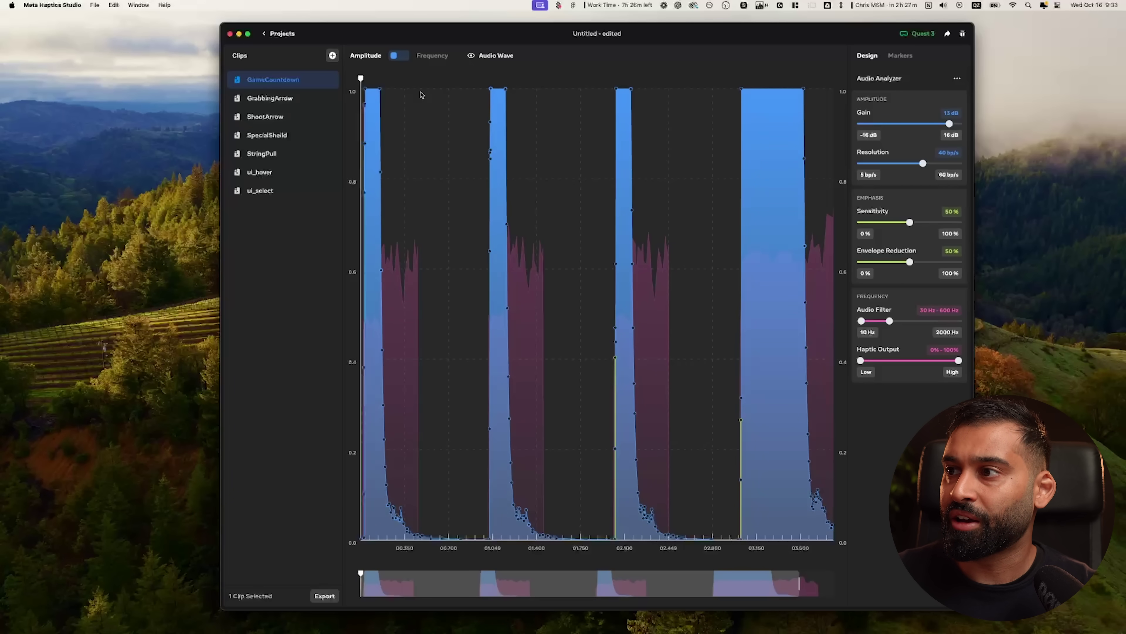
{"action": "left_click_drag", "start_coordinate": [949, 125], "coordinate": [878, 124]}
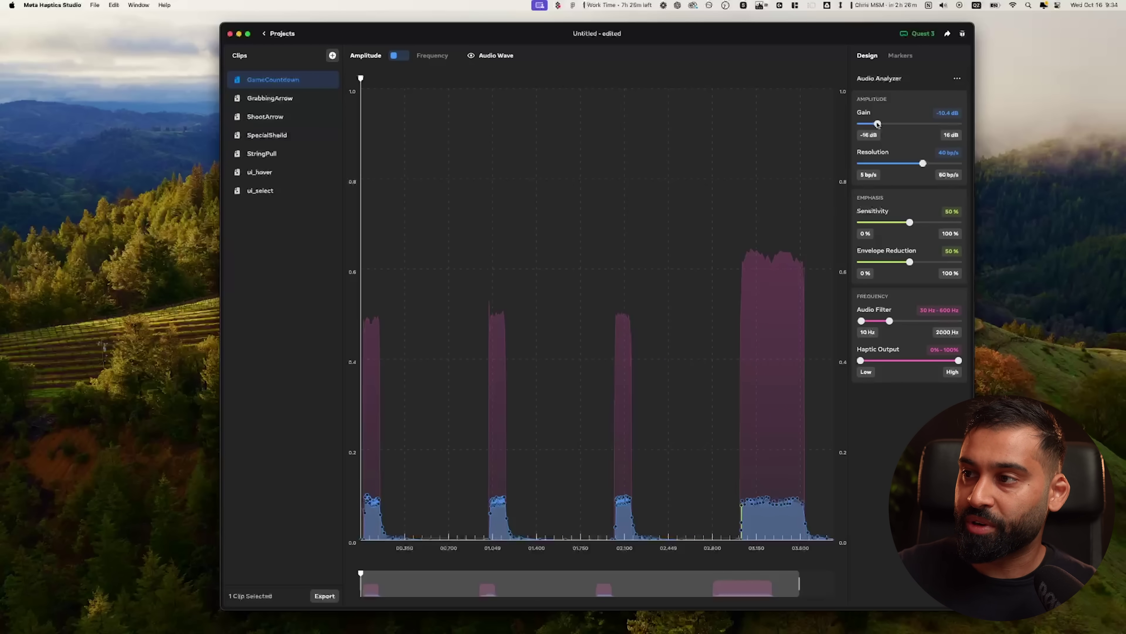
{"action": "left_click_drag", "start_coordinate": [878, 125], "coordinate": [952, 125]}
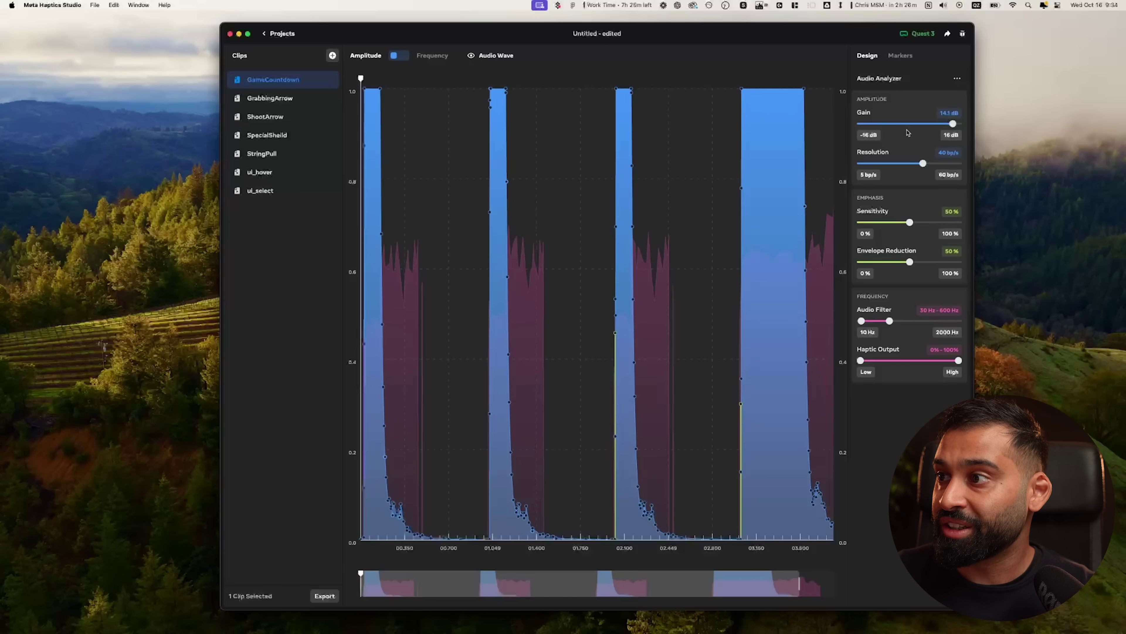
{"action": "left_click_drag", "start_coordinate": [938, 125], "coordinate": [930, 124]}
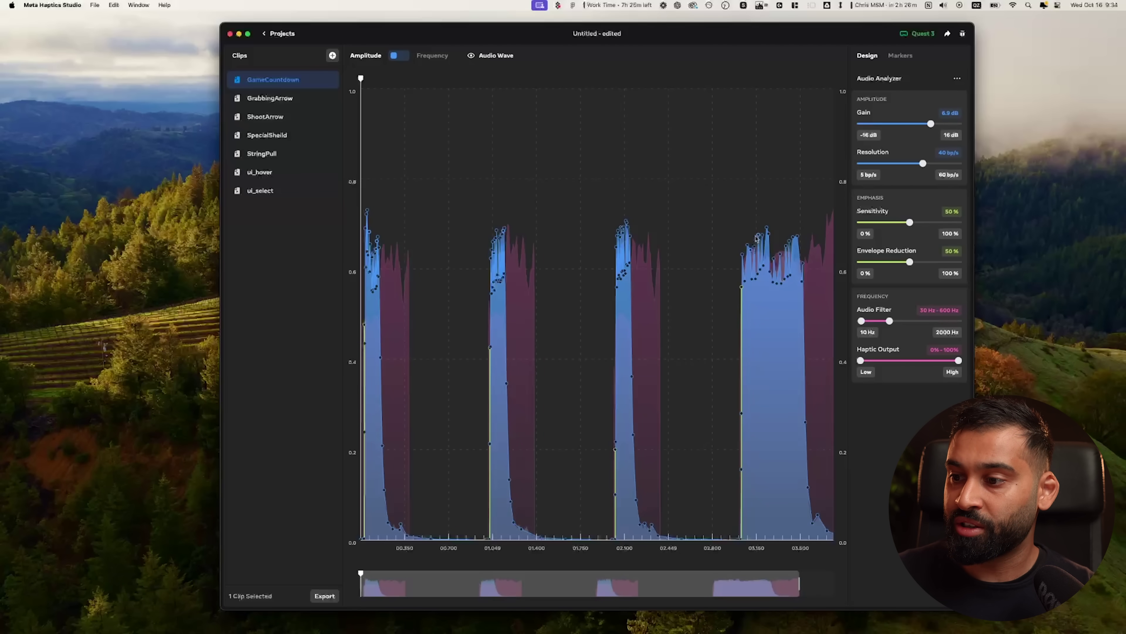
{"action": "left_click_drag", "start_coordinate": [801, 585], "coordinate": [416, 596]}
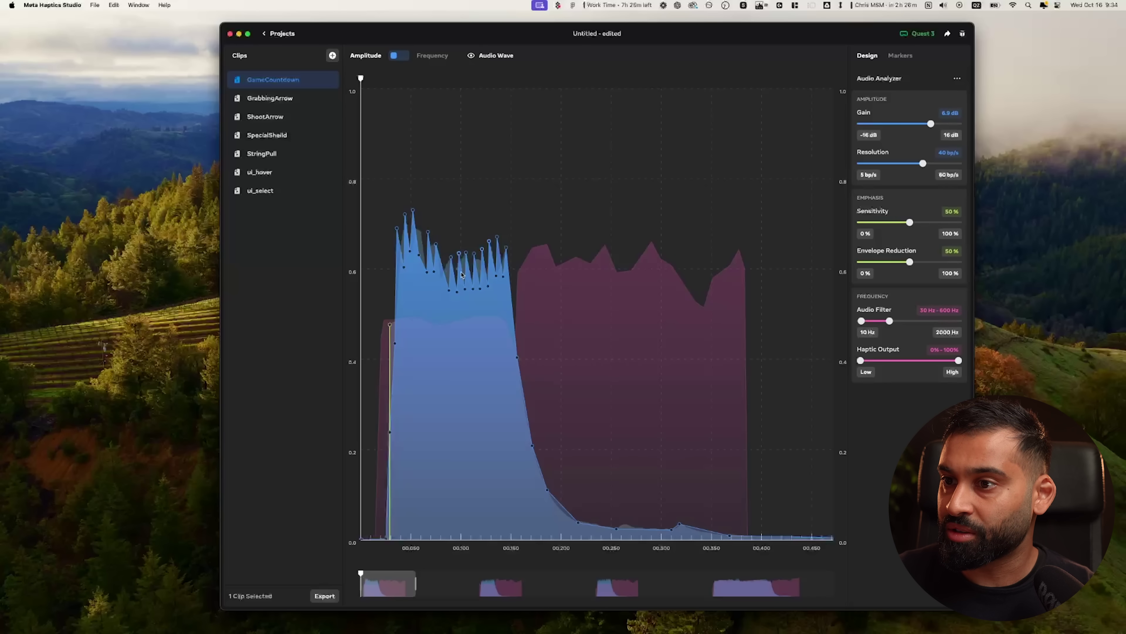
Change Resolution to 60 then 10 bp/s, and lift the dip breakpoint in the first peak
{"action": "left_click_drag", "start_coordinate": [923, 164], "coordinate": [958, 164]}
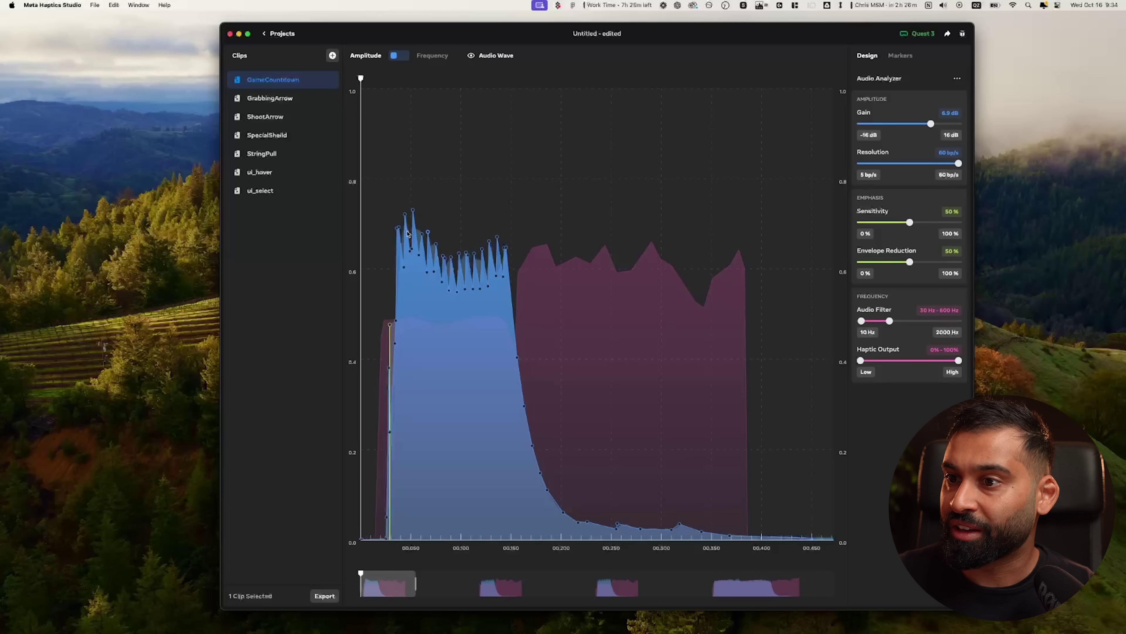
{"action": "left_click_drag", "start_coordinate": [958, 164], "coordinate": [870, 164]}
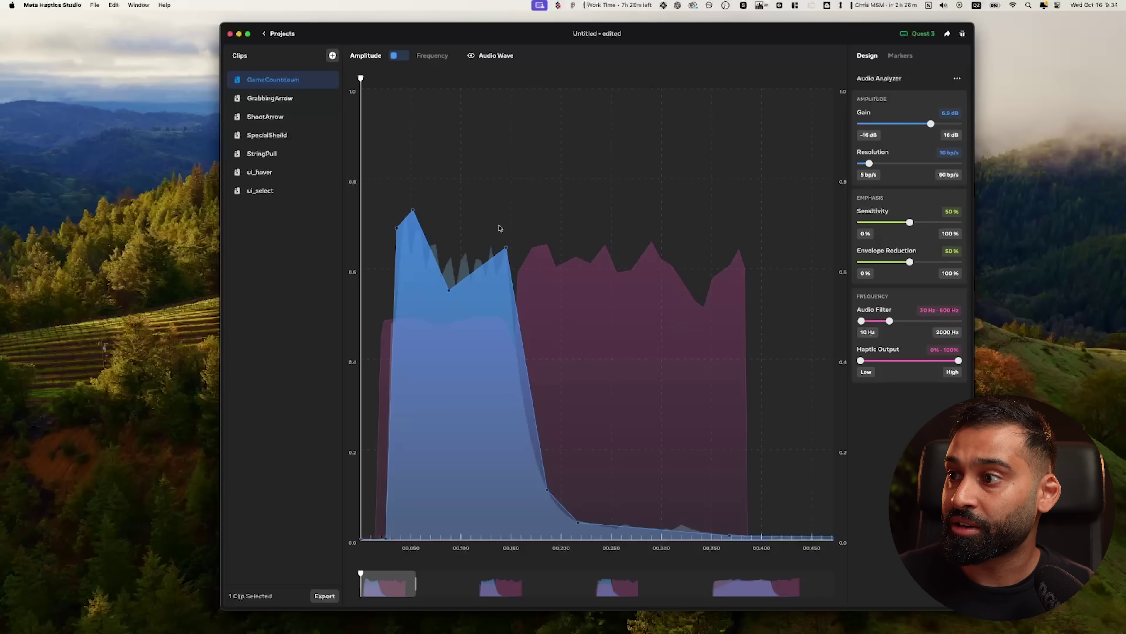
{"action": "left_click_drag", "start_coordinate": [451, 291], "coordinate": [457, 232]}
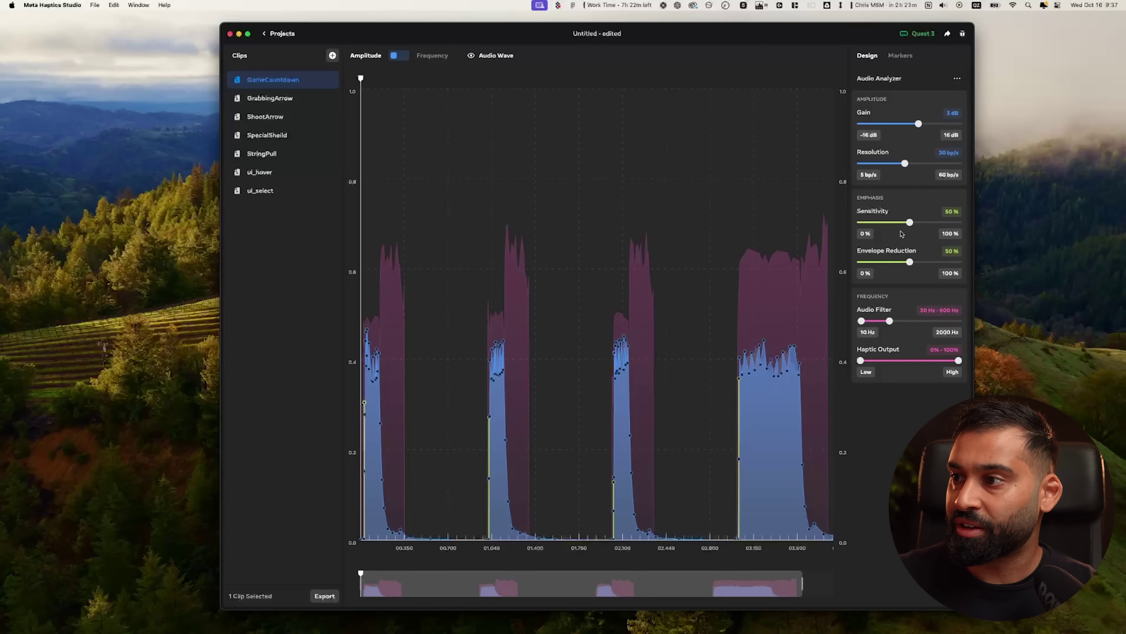
Raise Sensitivity, then lower it to 33%, and set Envelope Reduction to 69%
{"action": "left_click_drag", "start_coordinate": [910, 223], "coordinate": [960, 222]}
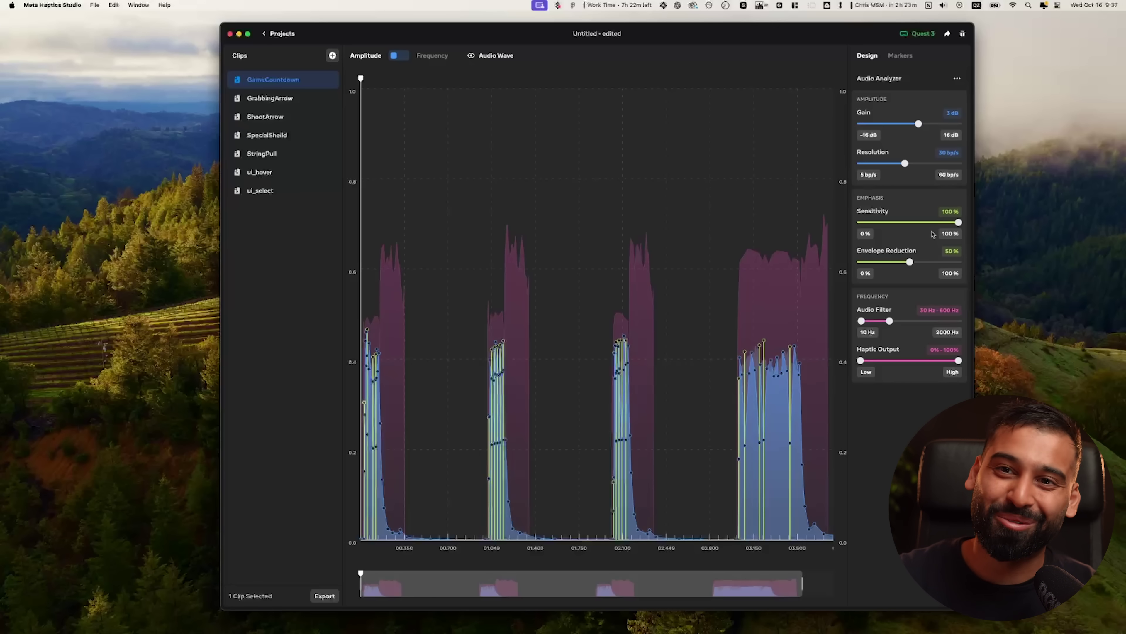
{"action": "left_click_drag", "start_coordinate": [959, 225], "coordinate": [892, 231]}
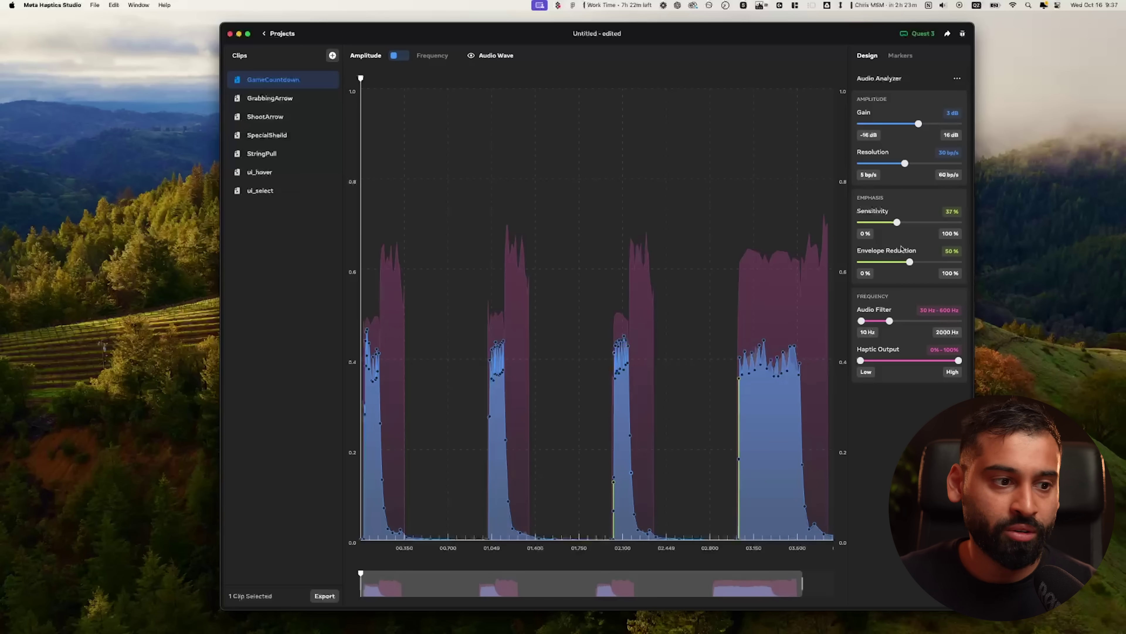
{"action": "left_click_drag", "start_coordinate": [910, 262], "coordinate": [929, 262]}
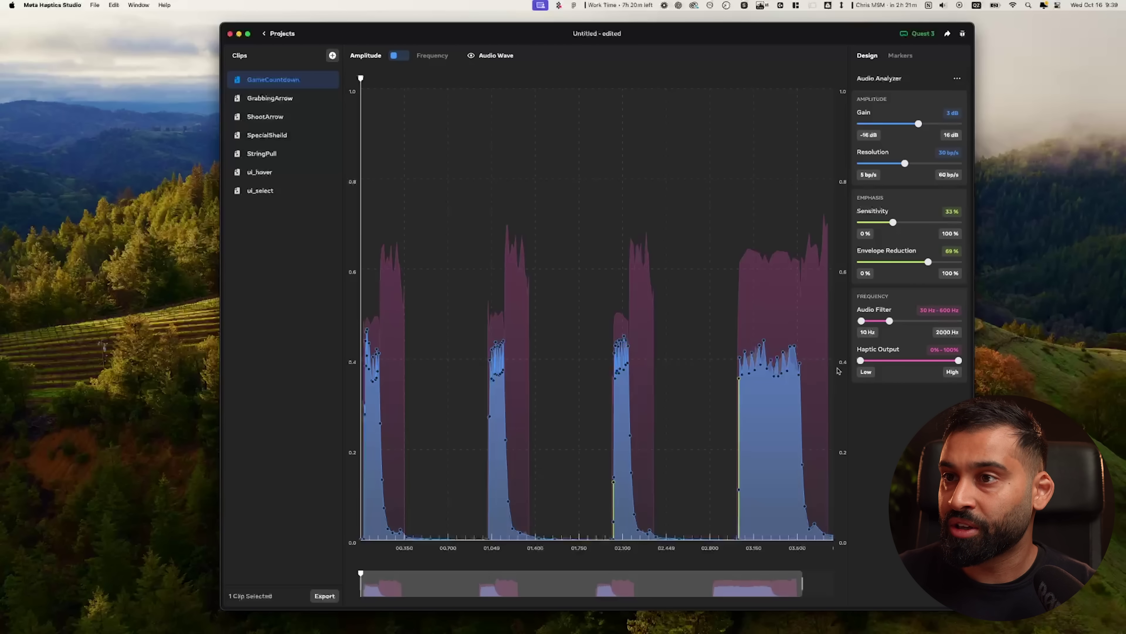
Show the Frequency curve, shift the Audio Filter band to 190–680 Hz, and test the Haptic Output range
{"action": "left_click", "coordinate": [400, 59]}
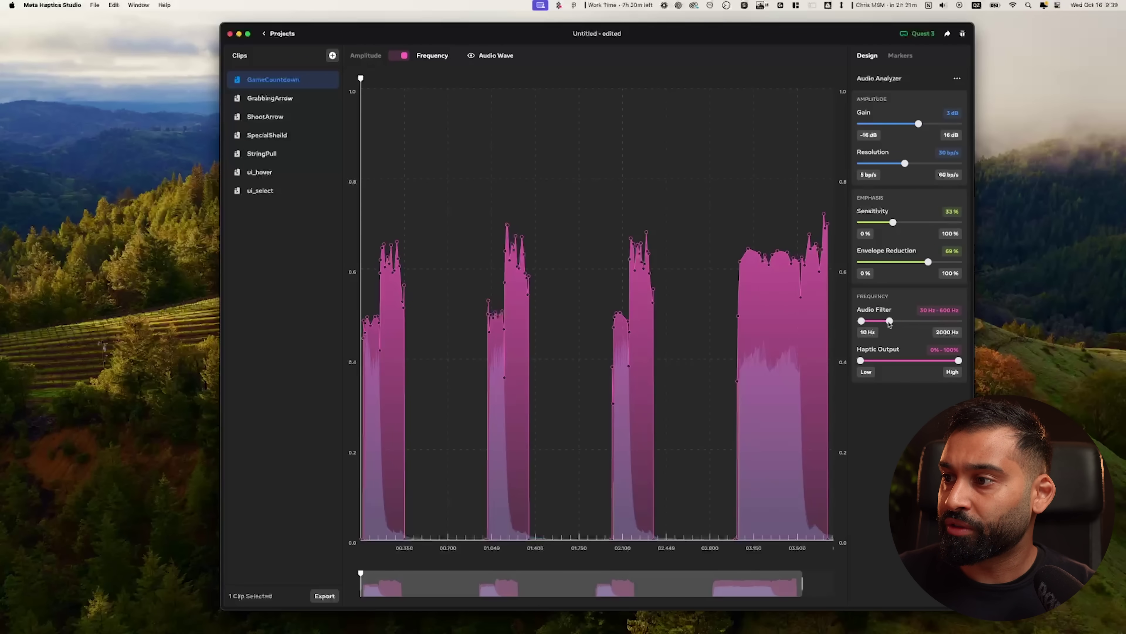
{"action": "left_click_drag", "start_coordinate": [890, 321], "coordinate": [870, 324]}
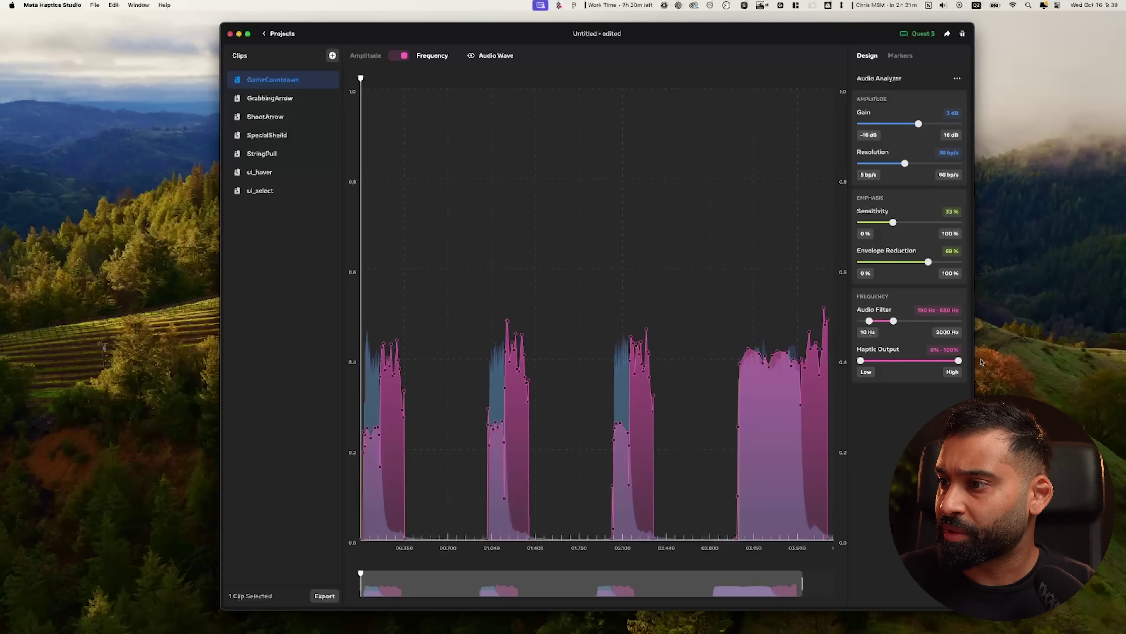
{"action": "mouse_move", "coordinate": [870, 362]}
{"action": "left_mouse_down"}
{"action": "mouse_move", "coordinate": [903, 364]}
{"action": "mouse_move", "coordinate": [861, 362]}
{"action": "left_mouse_up"}
{"action": "mouse_move", "coordinate": [958, 361]}
{"action": "left_mouse_down"}
{"action": "mouse_move", "coordinate": [895, 364]}
{"action": "mouse_move", "coordinate": [958, 360]}
{"action": "left_mouse_up"}
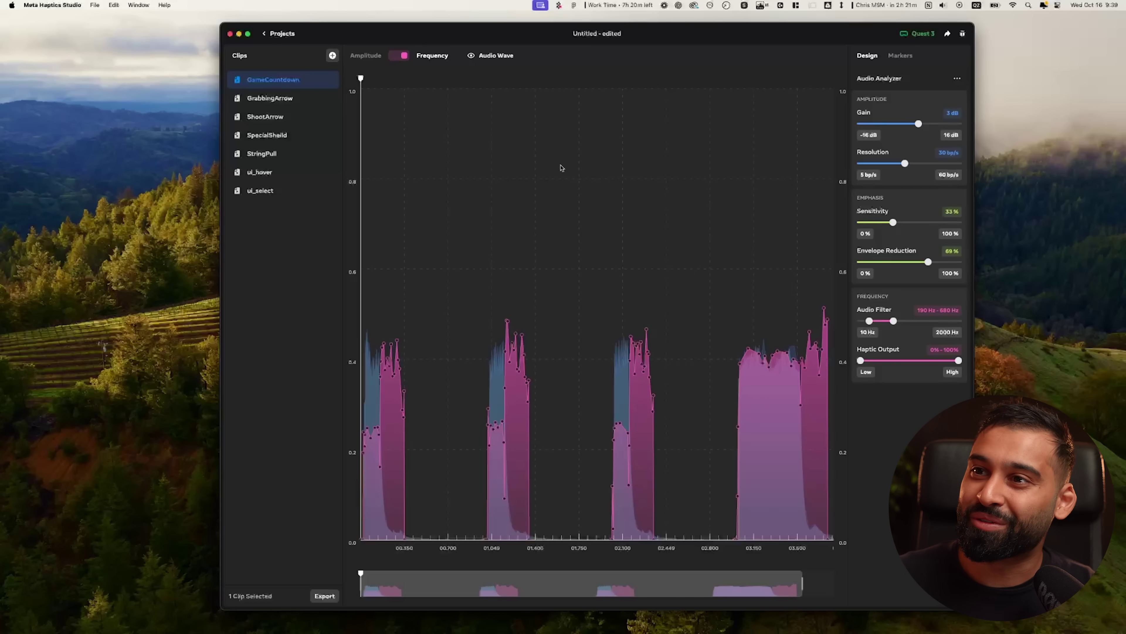
Return to the Amplitude curve, zoom the graph, and select the StringPull clip
{"action": "left_click", "coordinate": [404, 56]}
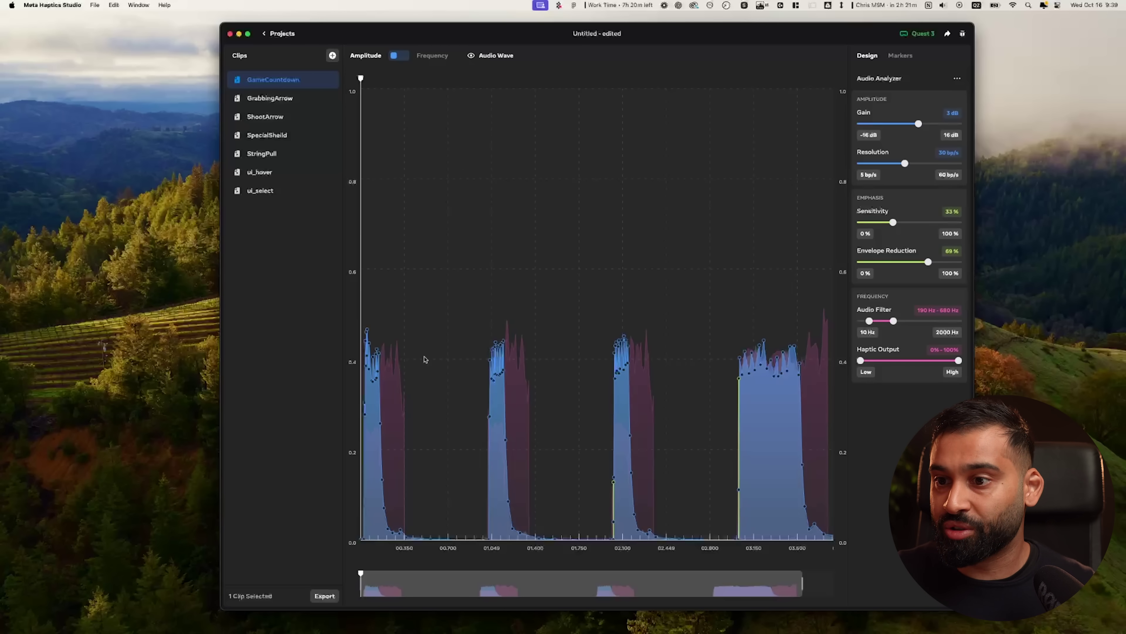
{"action": "scroll", "coordinate": [424, 313], "scroll_direction": "up", "scroll_amount": 5}
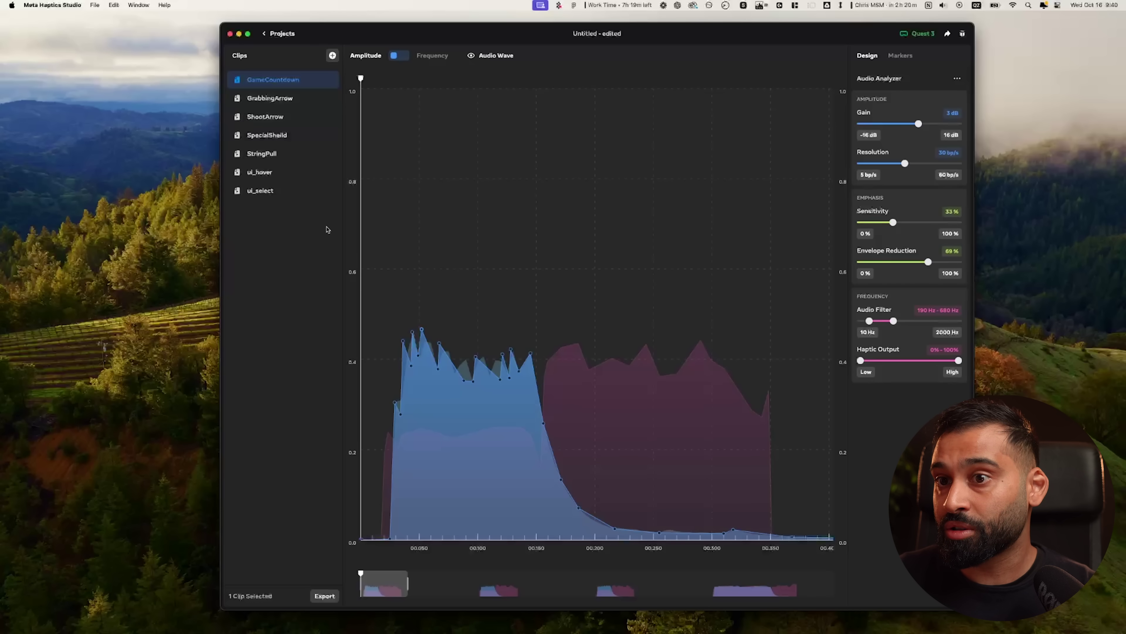
{"action": "left_click", "coordinate": [270, 154]}
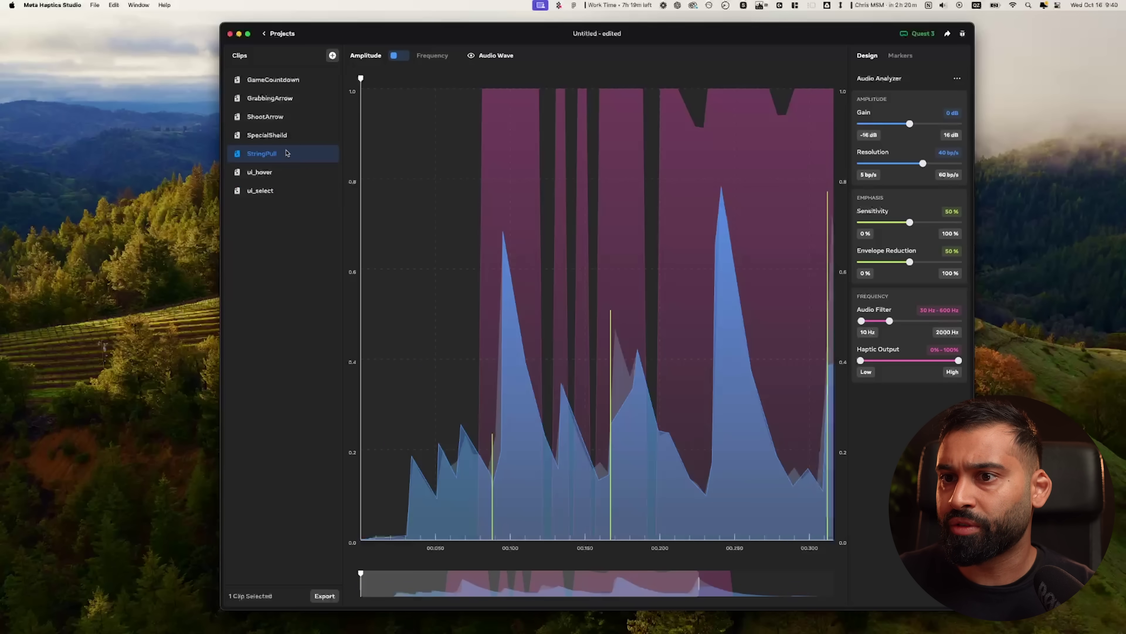
Open ShootArrow, show the full clip, re-analyse at -0.8 dB gain, and select its first peak
{"action": "left_click", "coordinate": [280, 118]}
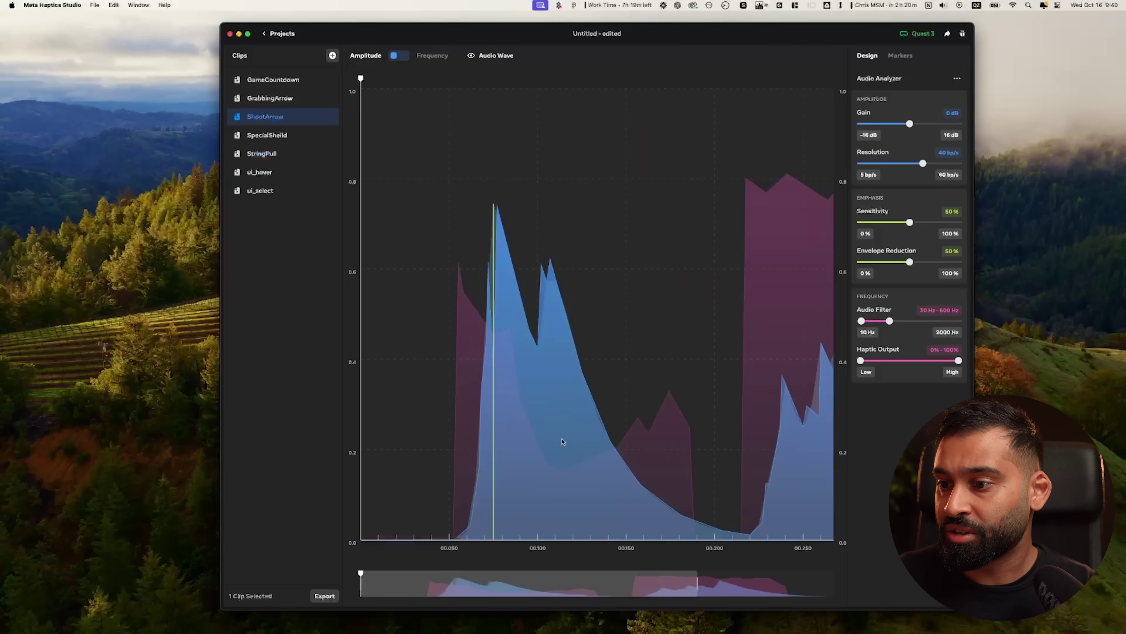
{"action": "left_click_drag", "start_coordinate": [697, 584], "coordinate": [820, 590]}
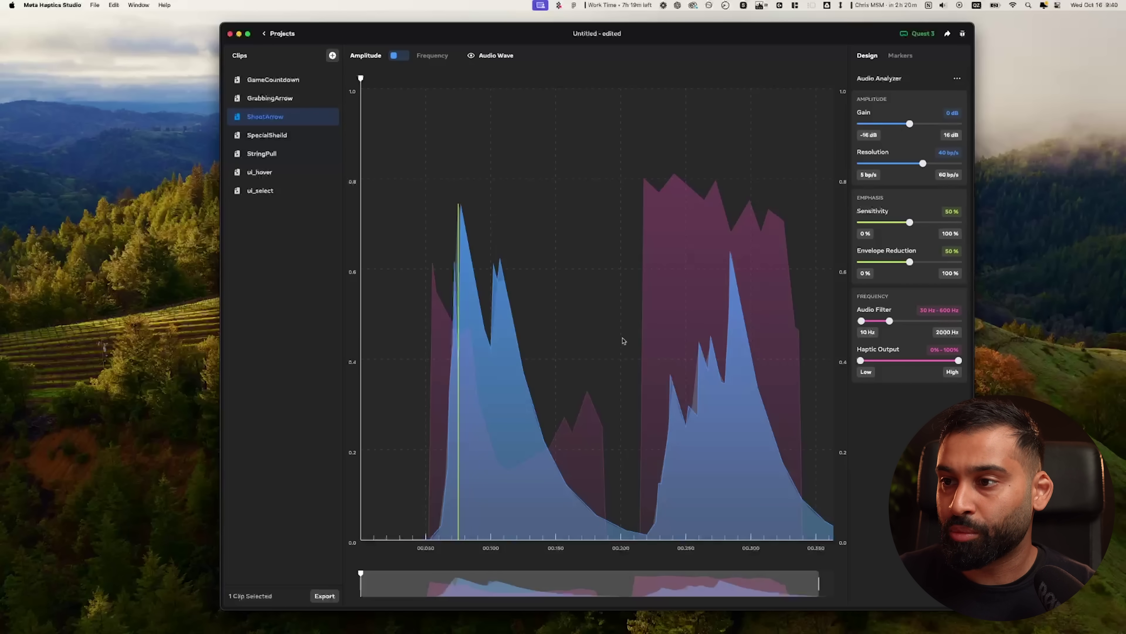
{"action": "mouse_move", "coordinate": [910, 126]}
{"action": "left_mouse_down"}
{"action": "mouse_move", "coordinate": [923, 126]}
{"action": "mouse_move", "coordinate": [908, 128]}
{"action": "left_mouse_up"}
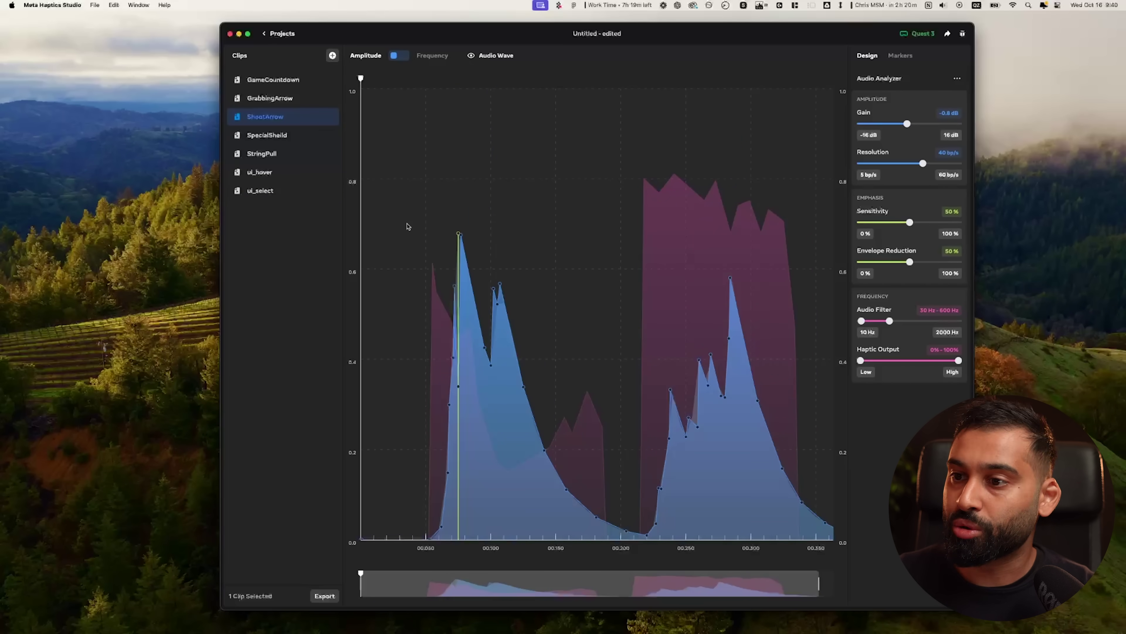
{"action": "left_click_drag", "start_coordinate": [407, 207], "coordinate": [601, 505]}
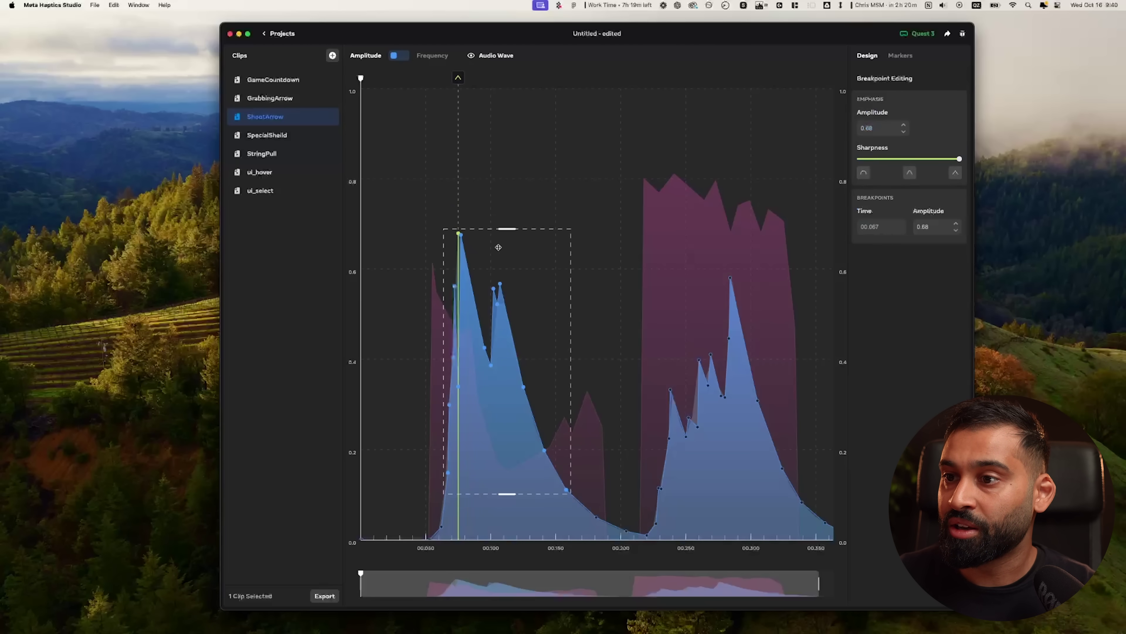
Delete a stray breakpoint and lift ShootArrow's first peak to a rounded top near 1.0
{"action": "left_click", "coordinate": [486, 229]}
{"action": "left_click_drag", "start_coordinate": [460, 238], "coordinate": [471, 288]}
{"action": "left_click_drag", "start_coordinate": [403, 207], "coordinate": [563, 410]}
{"action": "left_click_drag", "start_coordinate": [476, 323], "coordinate": [474, 179]}
{"action": "left_click", "coordinate": [416, 213]}
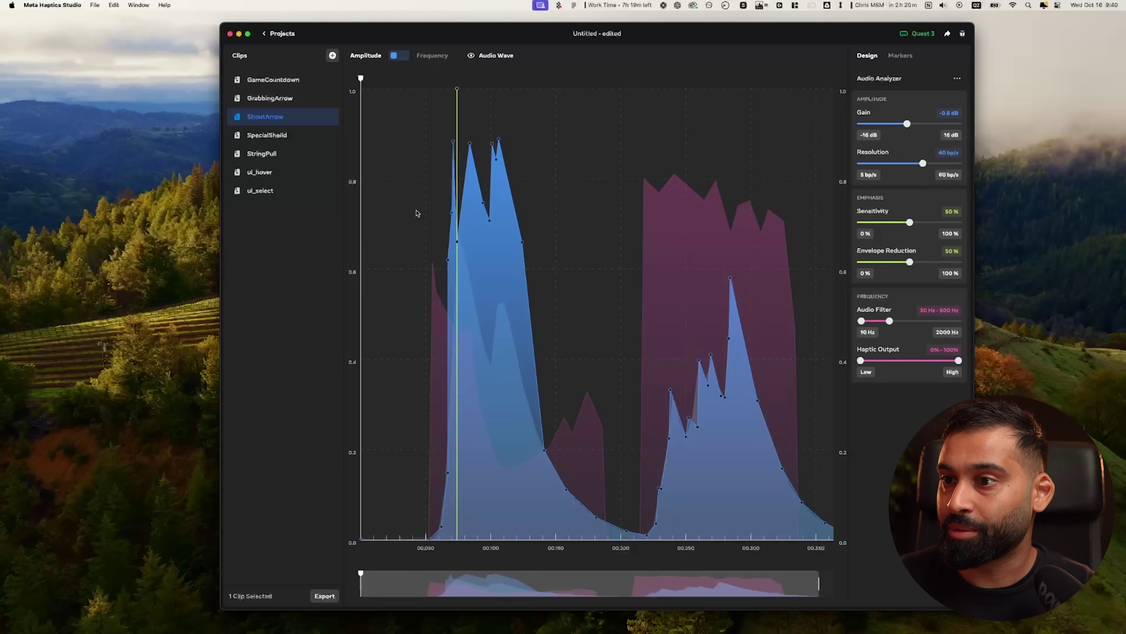
{"action": "left_click", "coordinate": [491, 222]}
{"action": "key", "text": "BackSpace"}
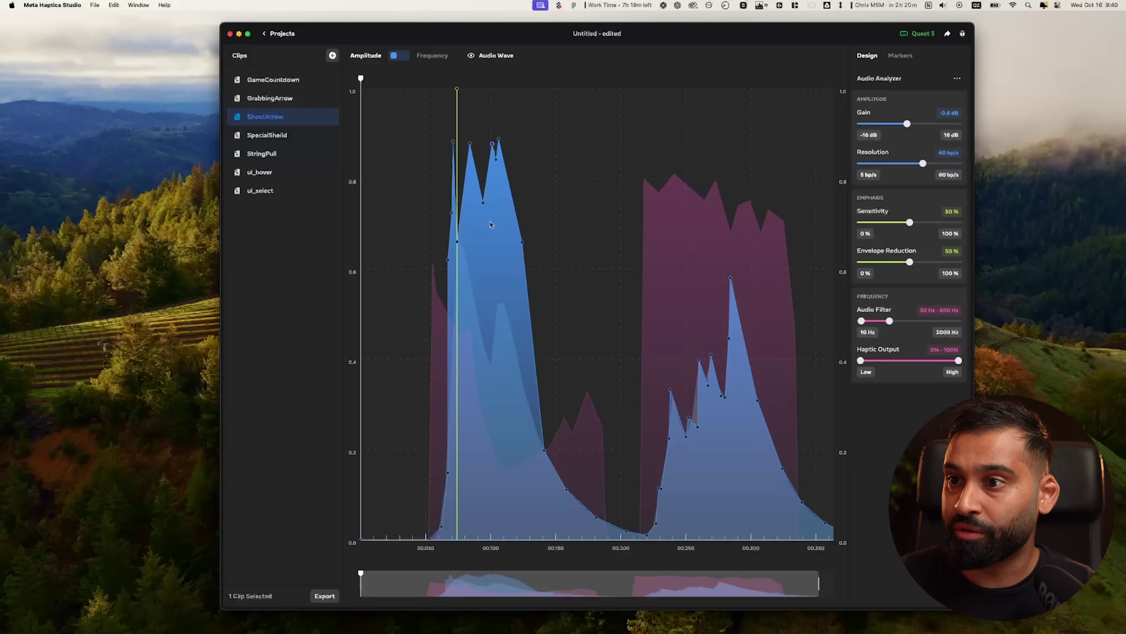
{"action": "left_click_drag", "start_coordinate": [483, 202], "coordinate": [479, 106]}
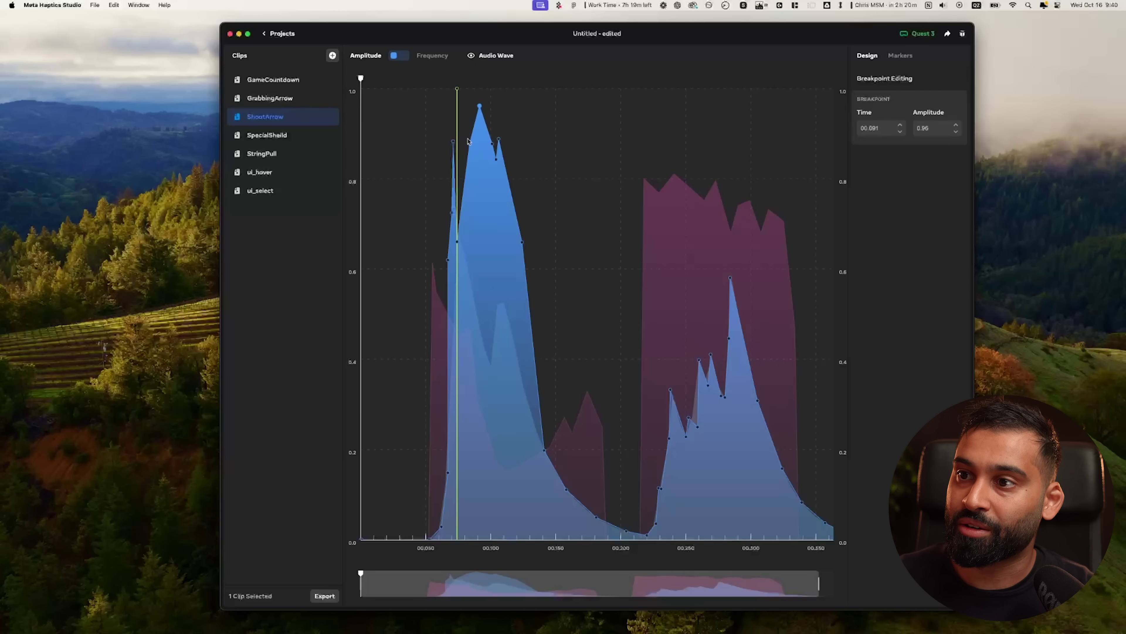
{"action": "left_click_drag", "start_coordinate": [459, 241], "coordinate": [471, 96]}
{"action": "left_click", "coordinate": [454, 178]}
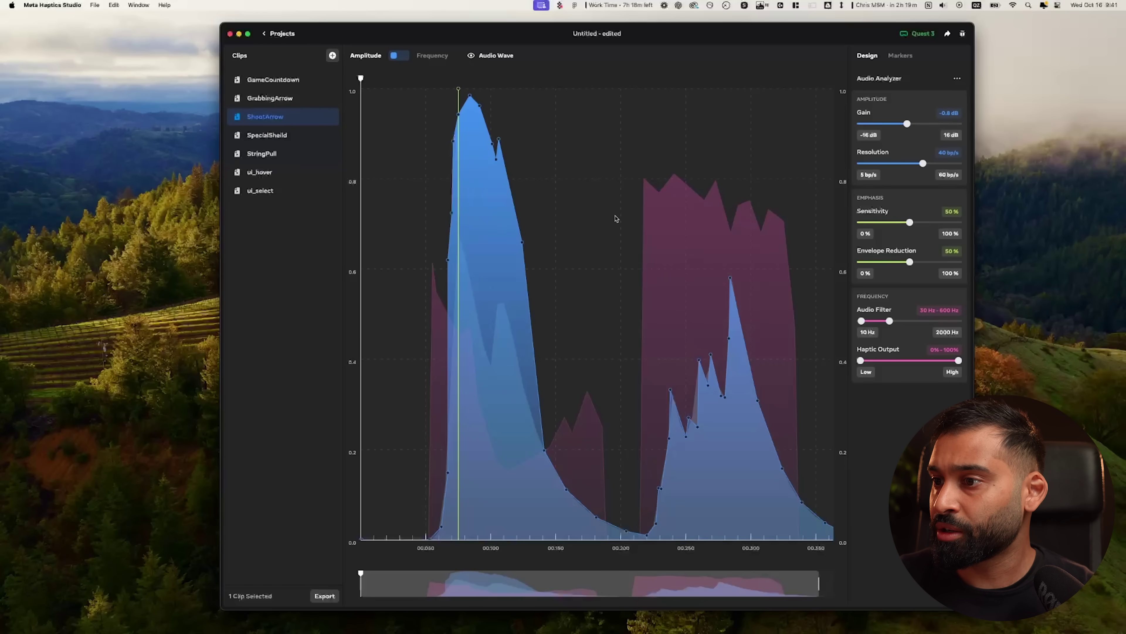
Drag the second peak's breakpoints down to roughly 0.47
{"action": "left_click_drag", "start_coordinate": [614, 217], "coordinate": [787, 446]}
{"action": "left_click_drag", "start_coordinate": [749, 297], "coordinate": [744, 369]}
{"action": "left_click", "coordinate": [634, 263]}
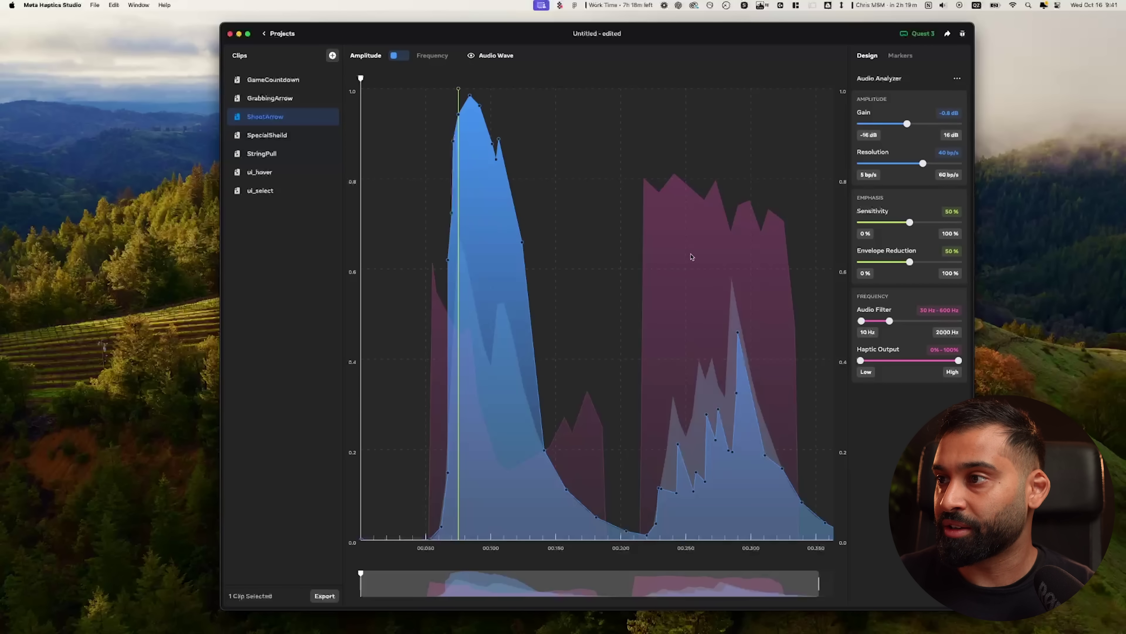
Lower the second peak's top to 0.30 and ease the first peak's breakpoints down toward 0.95
{"action": "left_click_drag", "start_coordinate": [738, 333], "coordinate": [741, 409]}
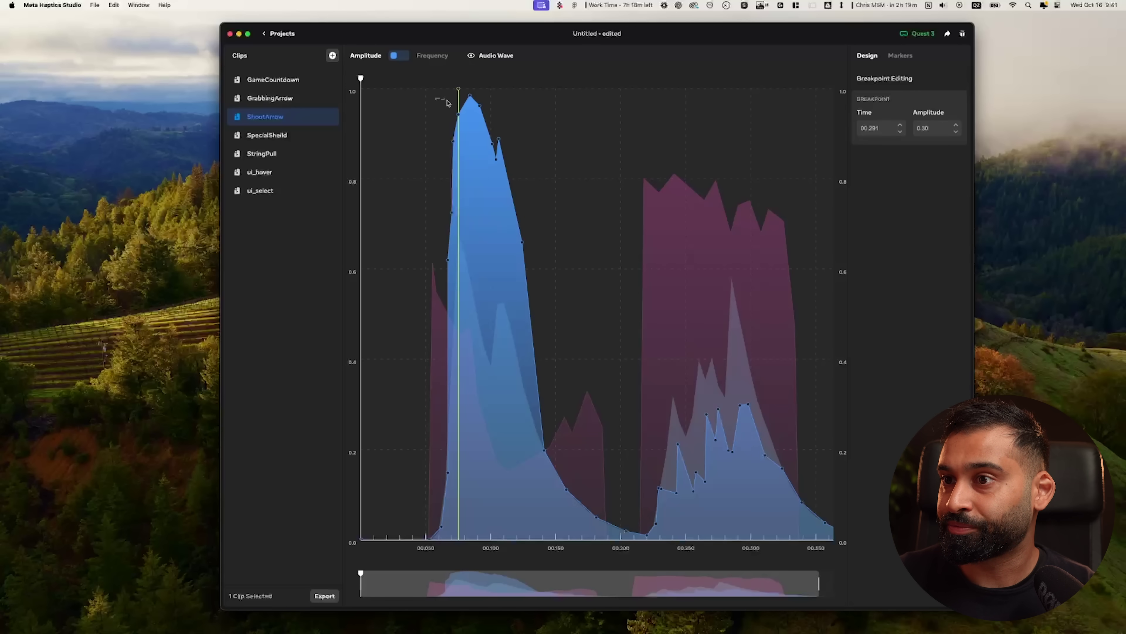
{"action": "left_click_drag", "start_coordinate": [471, 110], "coordinate": [560, 227]}
{"action": "left_click_drag", "start_coordinate": [427, 93], "coordinate": [597, 476]}
{"action": "left_click_drag", "start_coordinate": [496, 159], "coordinate": [495, 185]}
{"action": "left_click", "coordinate": [418, 117]}
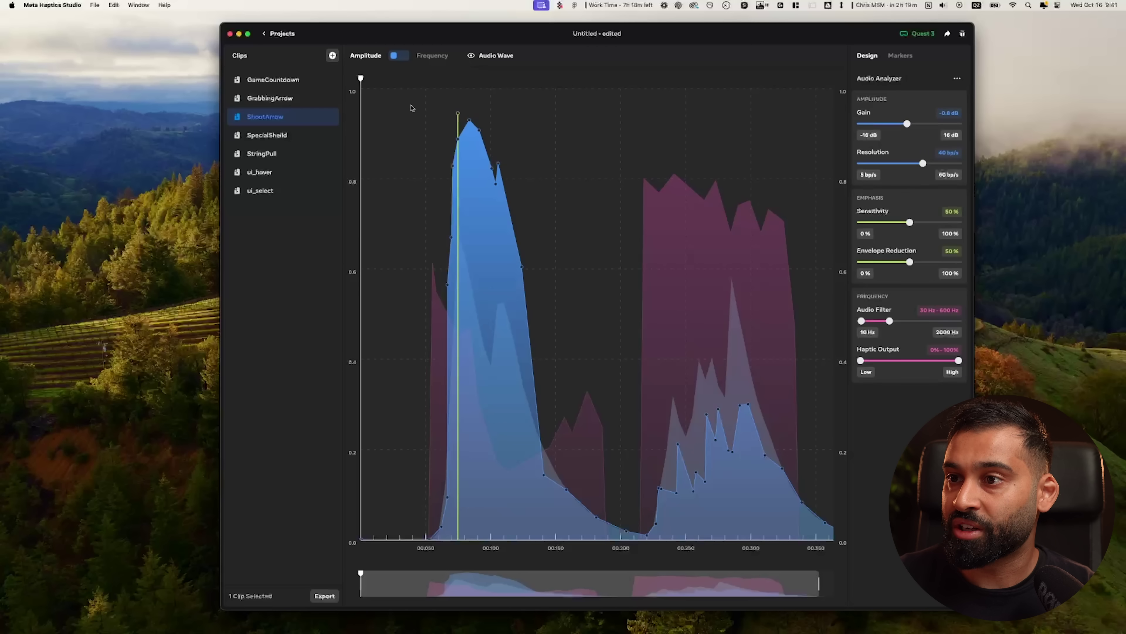
{"action": "left_click_drag", "start_coordinate": [410, 104], "coordinate": [584, 293]}
Lower the first peak to about 0.63 and raise the right-hand peak near full amplitude
{"action": "left_click_drag", "start_coordinate": [492, 137], "coordinate": [497, 337]}
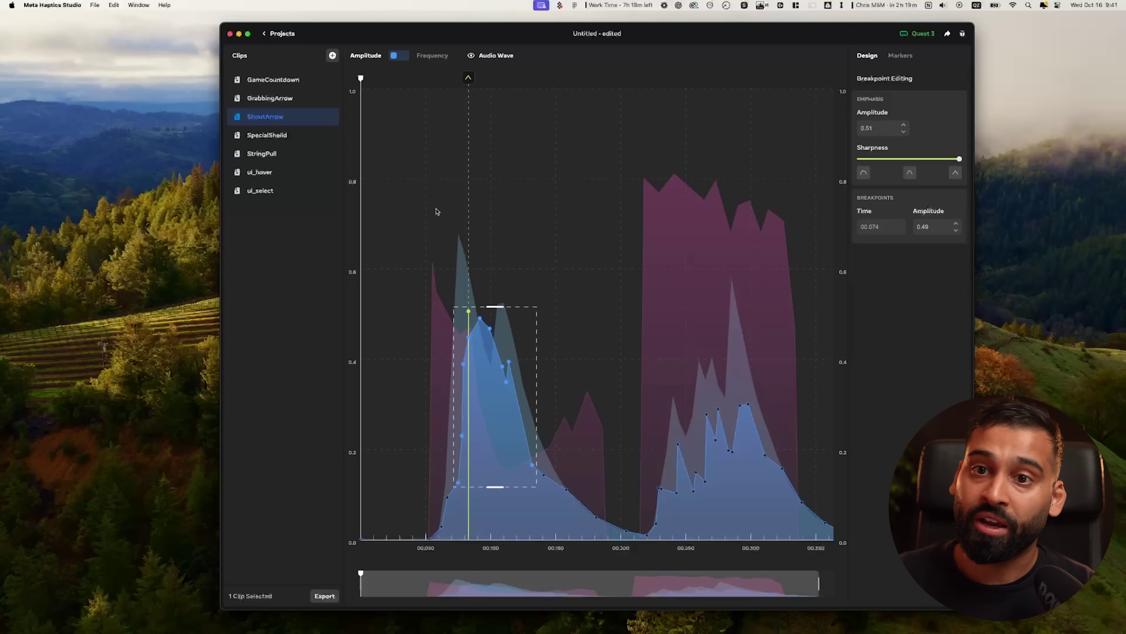
{"action": "scroll", "coordinate": [437, 212], "scroll_direction": "right", "scroll_amount": 2}
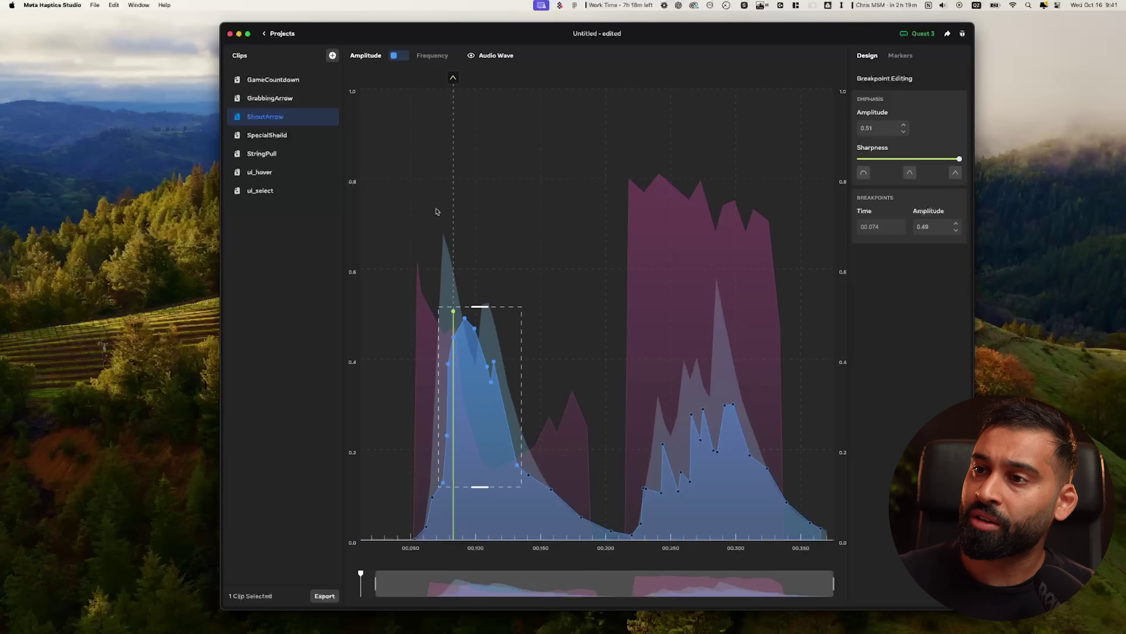
{"action": "scroll", "coordinate": [420, 221], "scroll_direction": "left", "scroll_amount": 1}
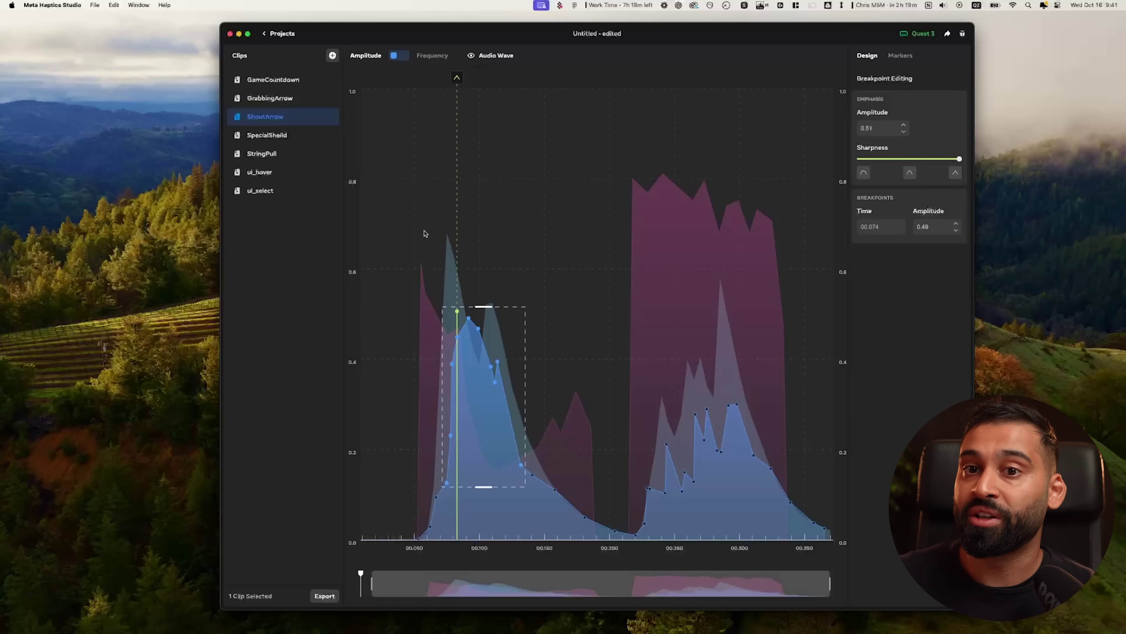
{"action": "left_click_drag", "start_coordinate": [601, 320], "coordinate": [797, 484]}
{"action": "left_click_drag", "start_coordinate": [733, 470], "coordinate": [731, 165]}
{"action": "left_click", "coordinate": [594, 176]}
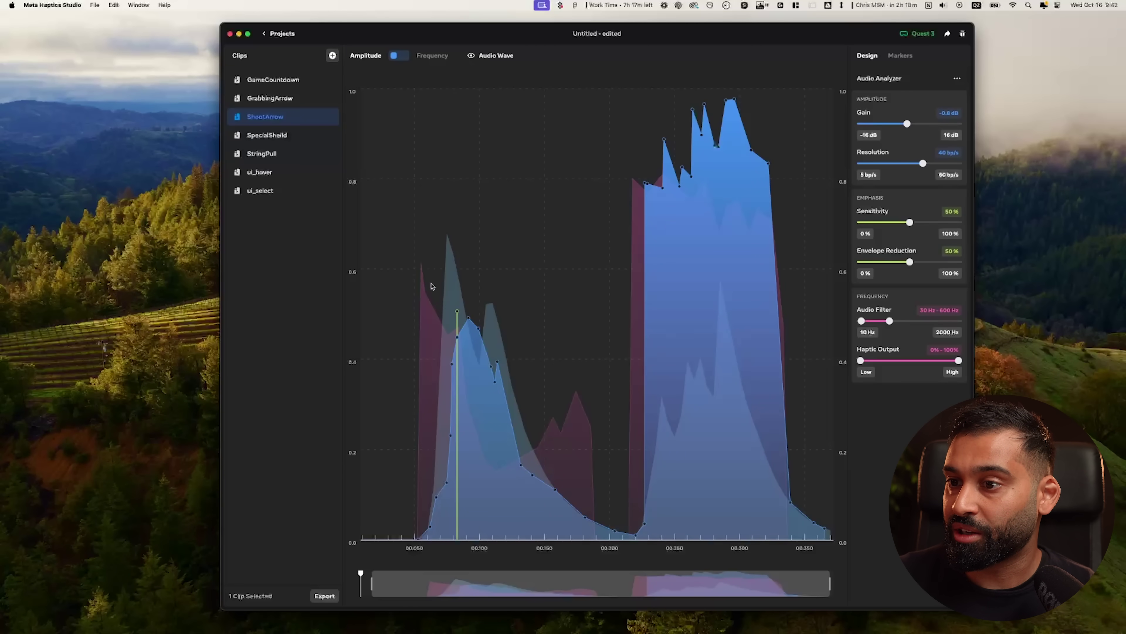
Delete the left peak's top breakpoints and flatten it into a low plateau around 0.19
{"action": "left_click_drag", "start_coordinate": [432, 286], "coordinate": [549, 425]}
{"action": "left_click_drag", "start_coordinate": [492, 335], "coordinate": [496, 406]}
{"action": "left_click_drag", "start_coordinate": [410, 365], "coordinate": [529, 418]}
{"action": "left_click", "coordinate": [504, 390]}
{"action": "left_click", "coordinate": [472, 390]}
{"action": "key", "text": "Delete"}
{"action": "left_click_drag", "start_coordinate": [436, 374], "coordinate": [499, 410]}
{"action": "key", "text": "Delete"}
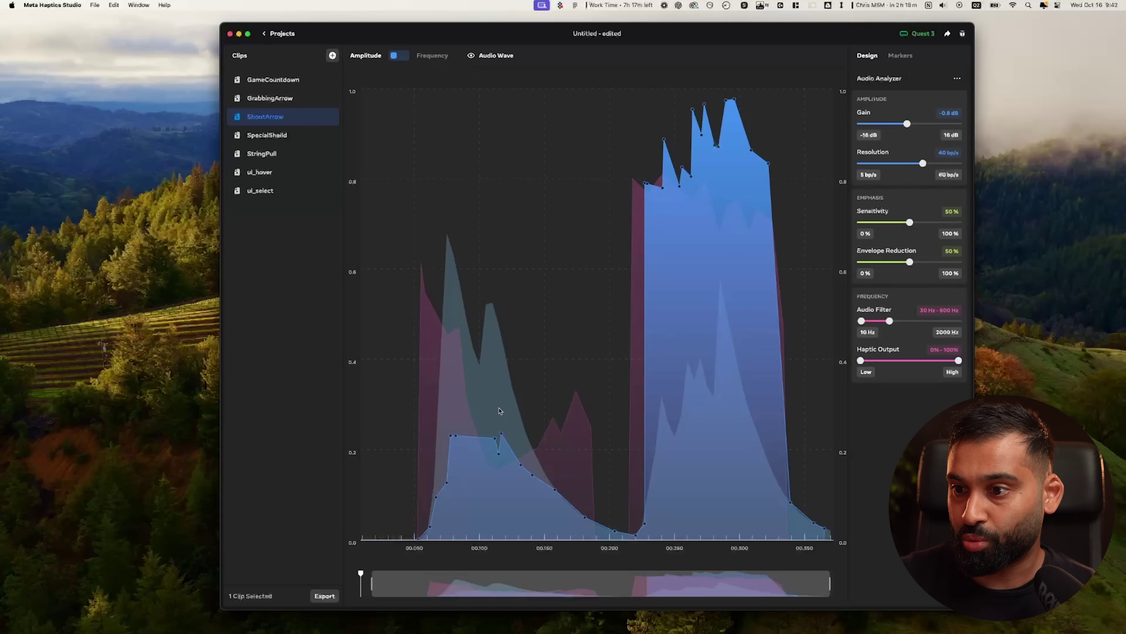
{"action": "left_click_drag", "start_coordinate": [415, 382], "coordinate": [560, 471]}
{"action": "left_click_drag", "start_coordinate": [495, 438], "coordinate": [500, 458]}
{"action": "left_click", "coordinate": [402, 375]}
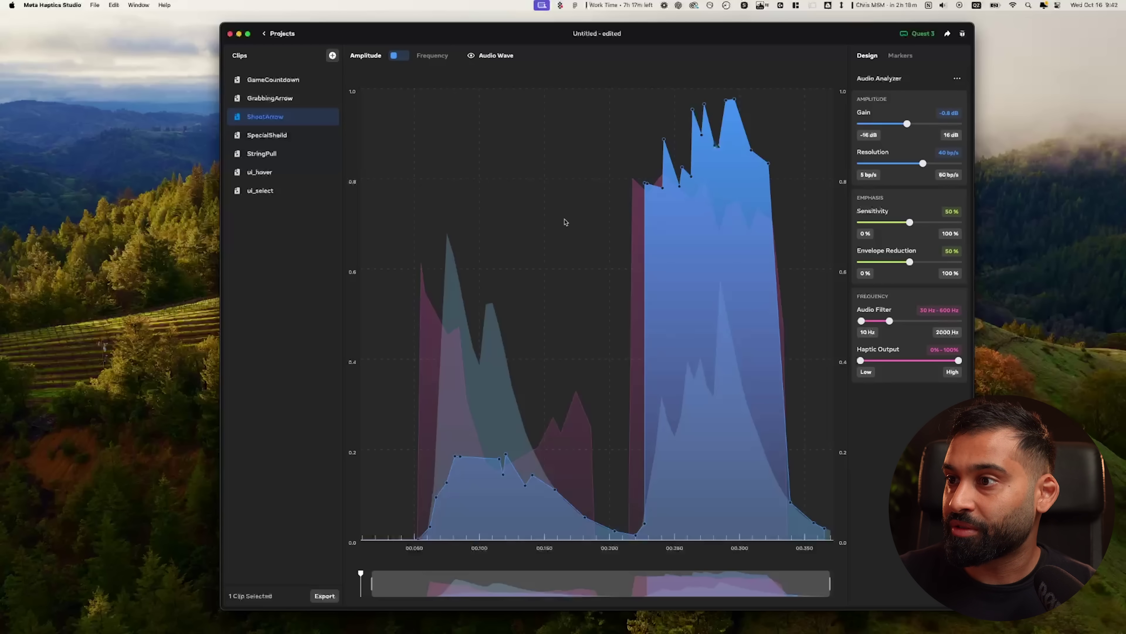
Clear the breakpoint selection and re-analyse ShootArrow with the analyzer gain at 1.5 dB
{"action": "left_click_drag", "start_coordinate": [567, 222], "coordinate": [817, 96]}
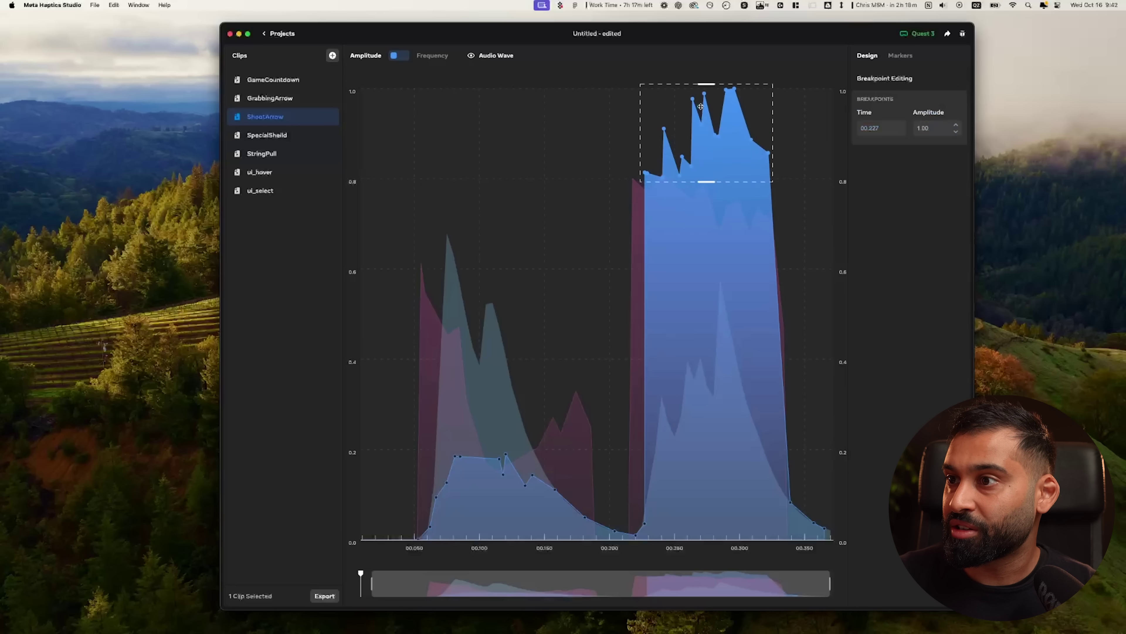
{"action": "left_click", "coordinate": [566, 158]}
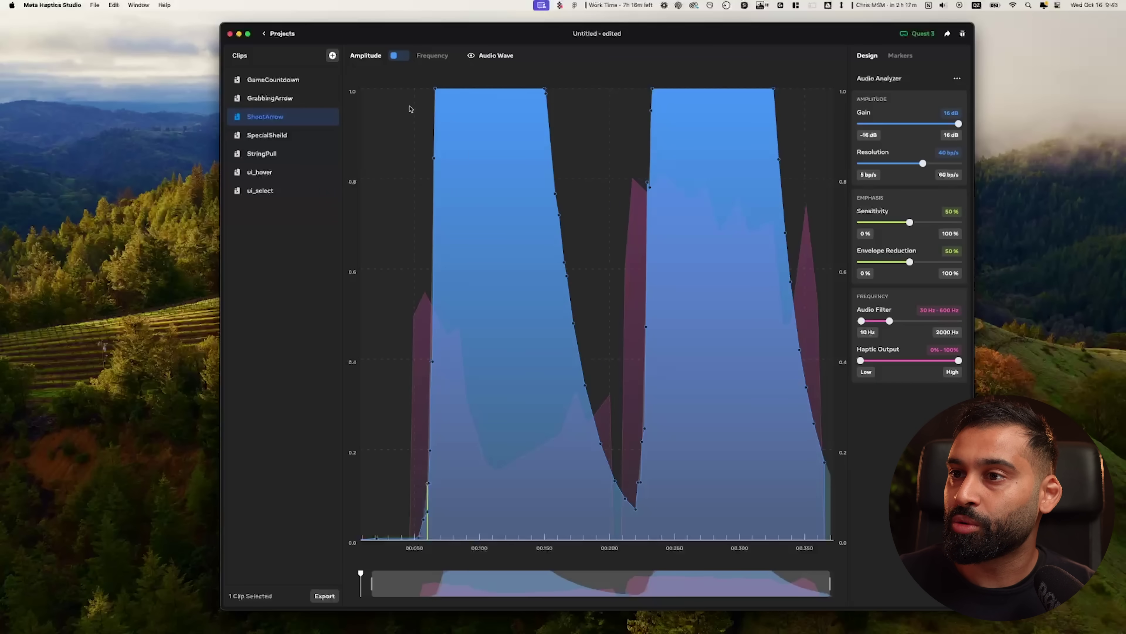
{"action": "left_click_drag", "start_coordinate": [917, 124], "coordinate": [914, 125]}
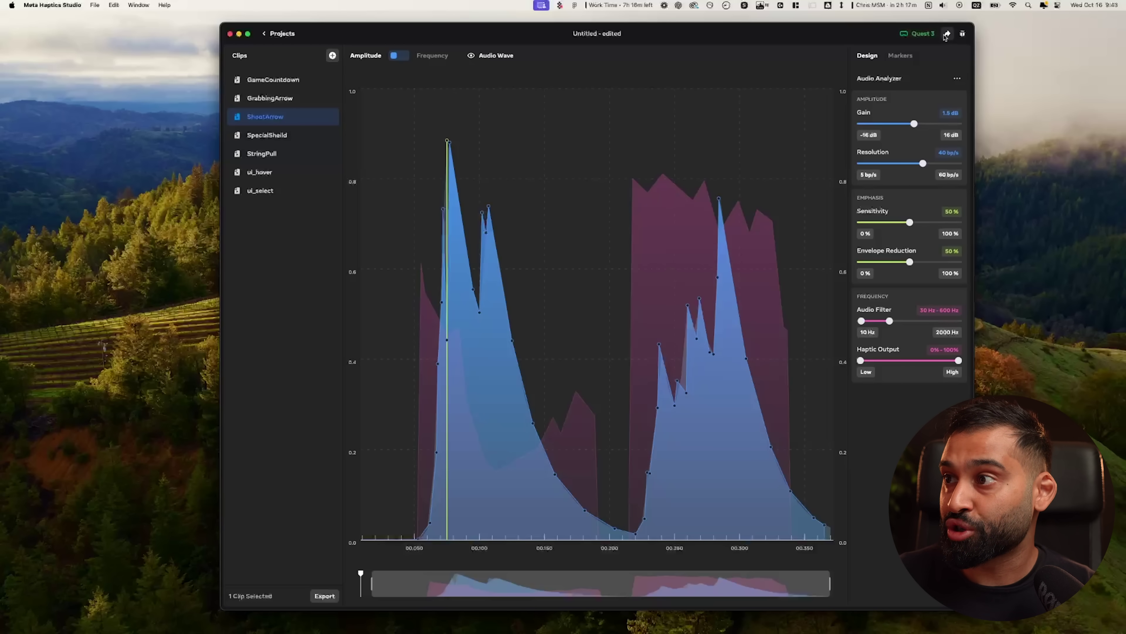
{"action": "left_click", "coordinate": [947, 34]}
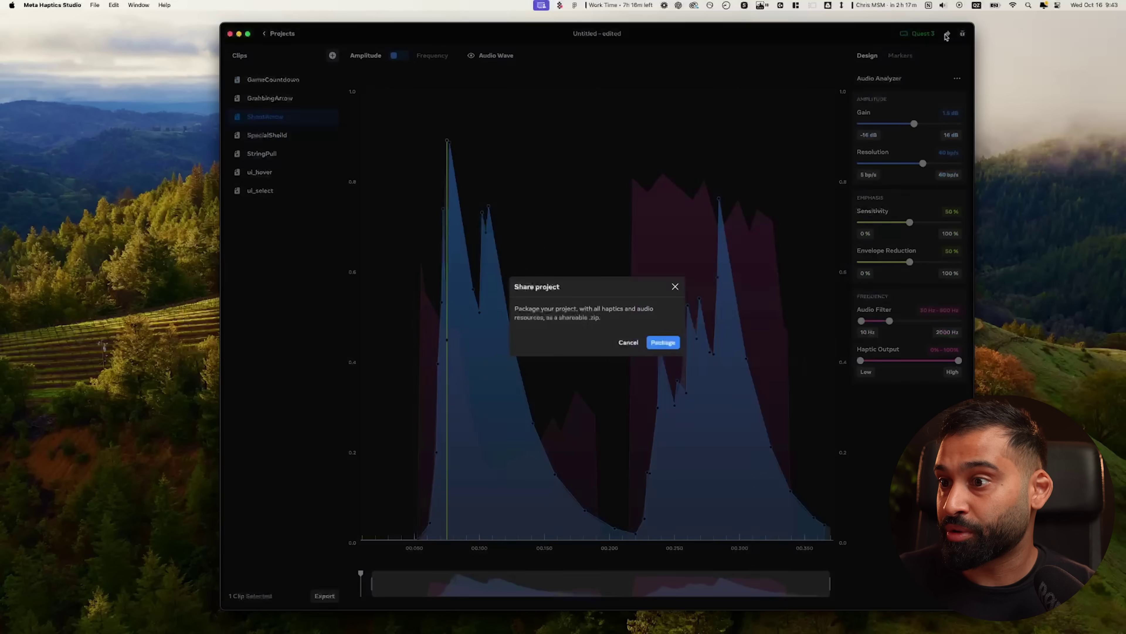
{"action": "left_click", "coordinate": [674, 287]}
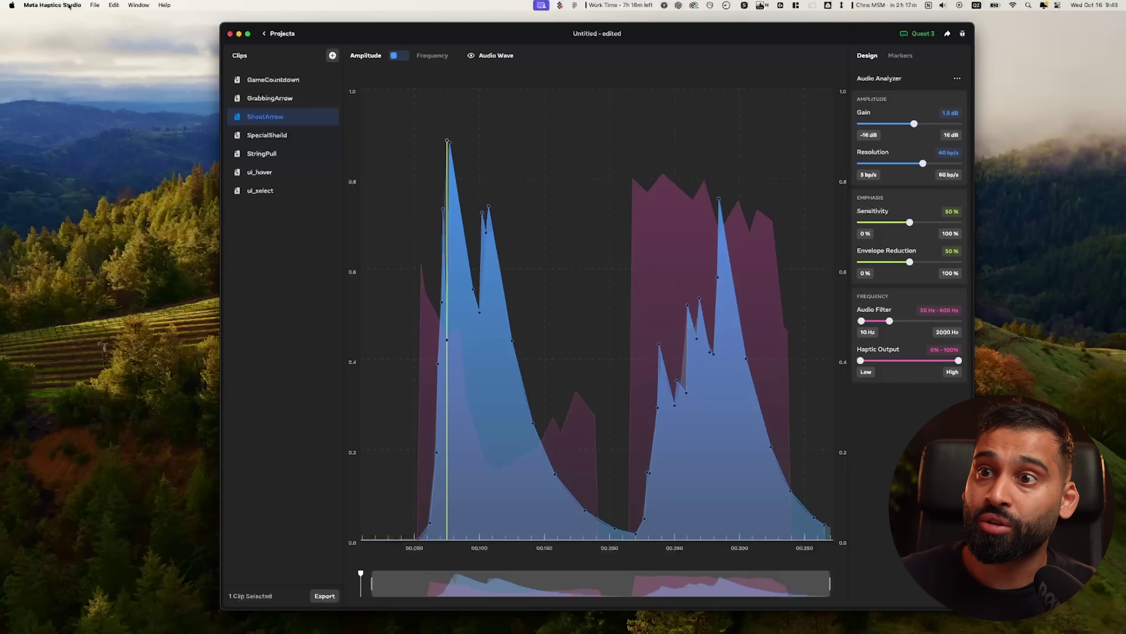
Start Export All from the File menu and review the .ahap and waveform export formats
{"action": "left_click", "coordinate": [97, 7]}
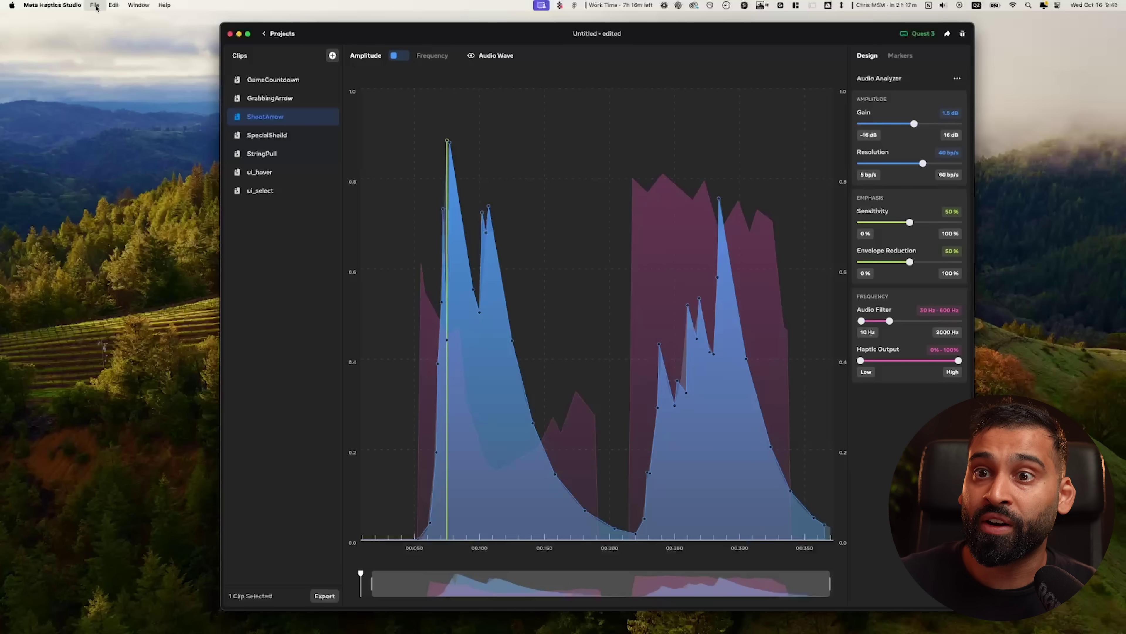
{"action": "left_click", "coordinate": [96, 6]}
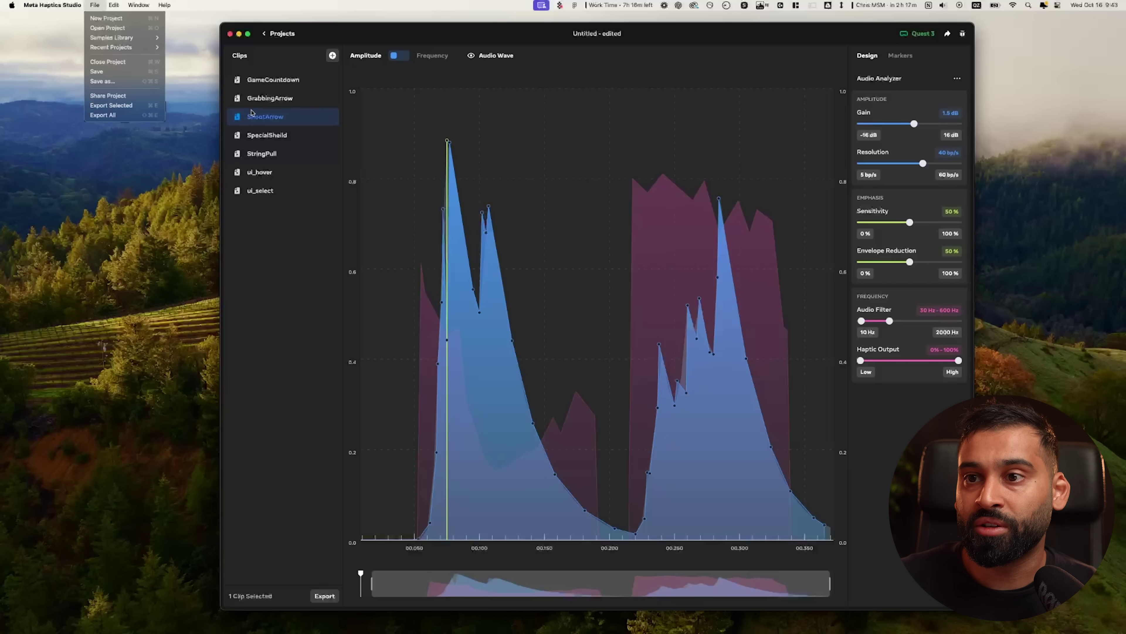
{"action": "left_click", "coordinate": [129, 115]}
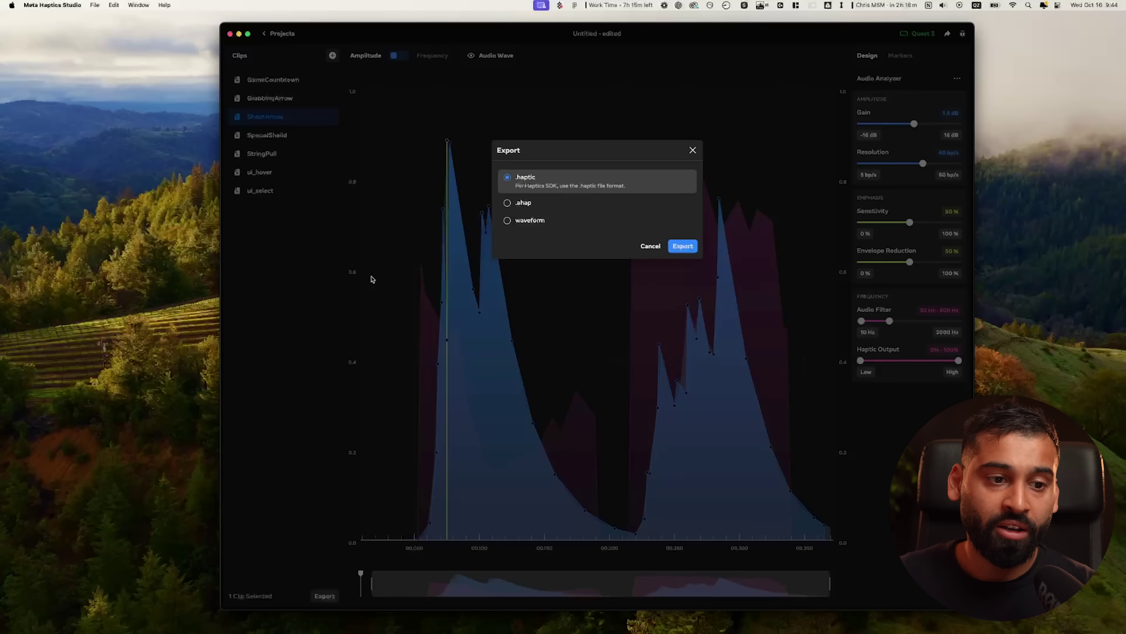
{"action": "left_click", "coordinate": [508, 203]}
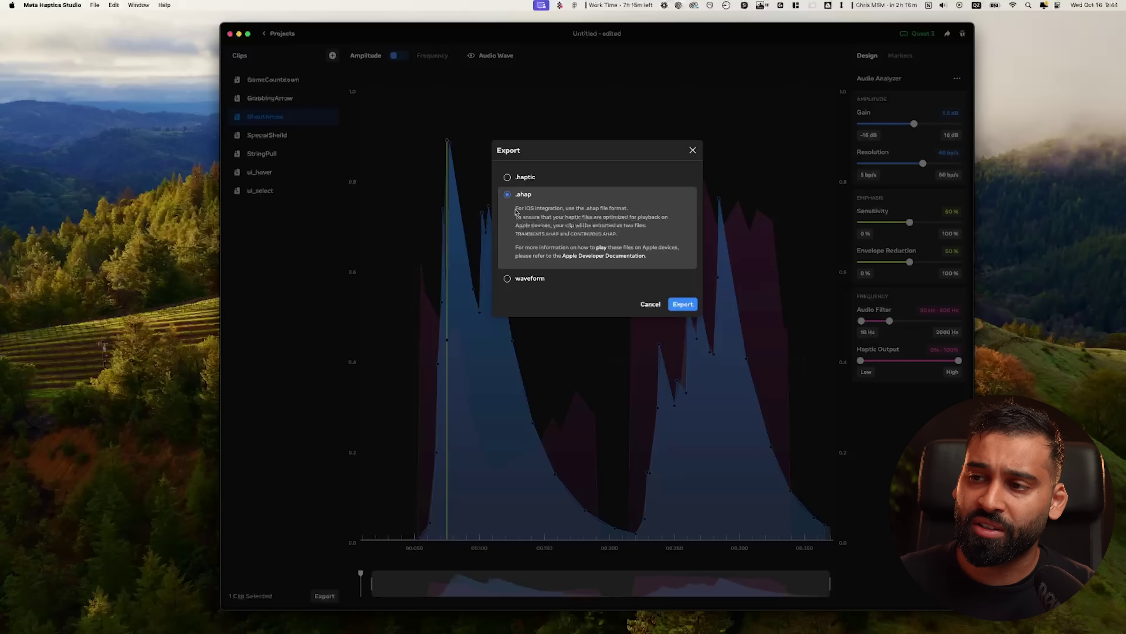
{"action": "left_click", "coordinate": [508, 278]}
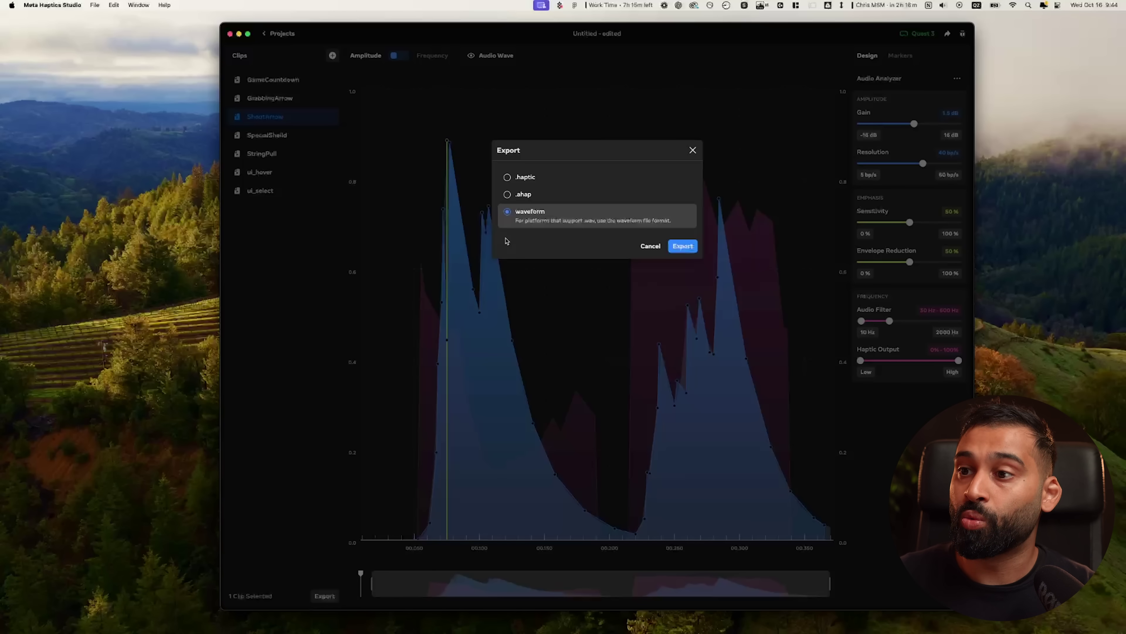
Export all clips in .haptic format, saving them to the home folder
{"action": "left_click", "coordinate": [511, 172]}
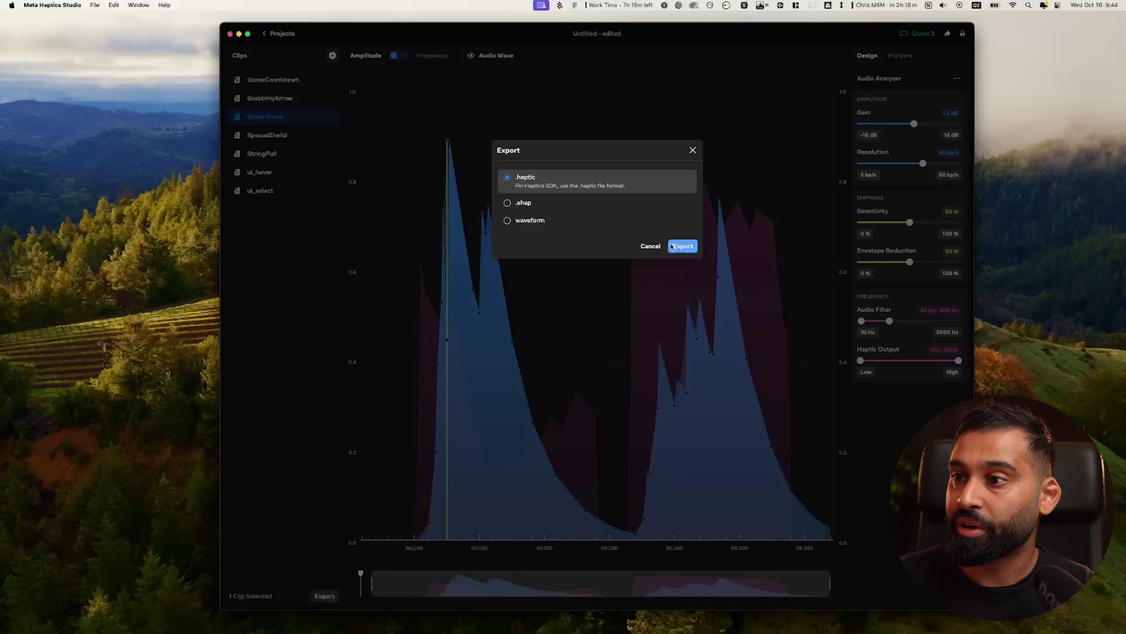
{"action": "left_click", "coordinate": [682, 247]}
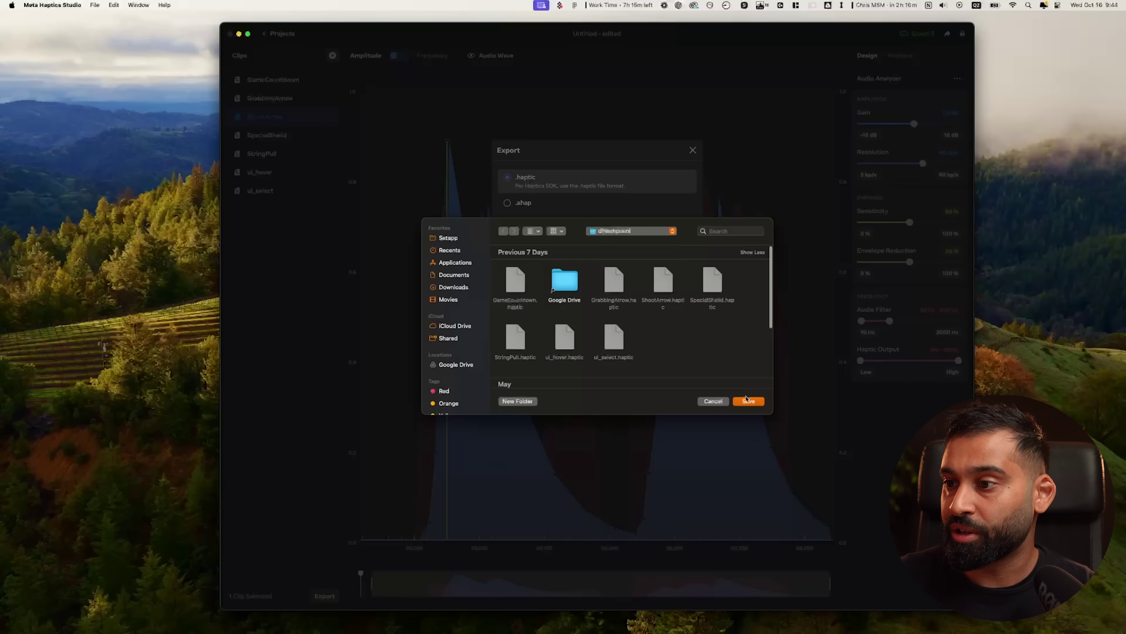
{"action": "left_click", "coordinate": [747, 401]}
Check the exported .haptic files in Finder, then close Finder
{"action": "left_click", "coordinate": [598, 242]}
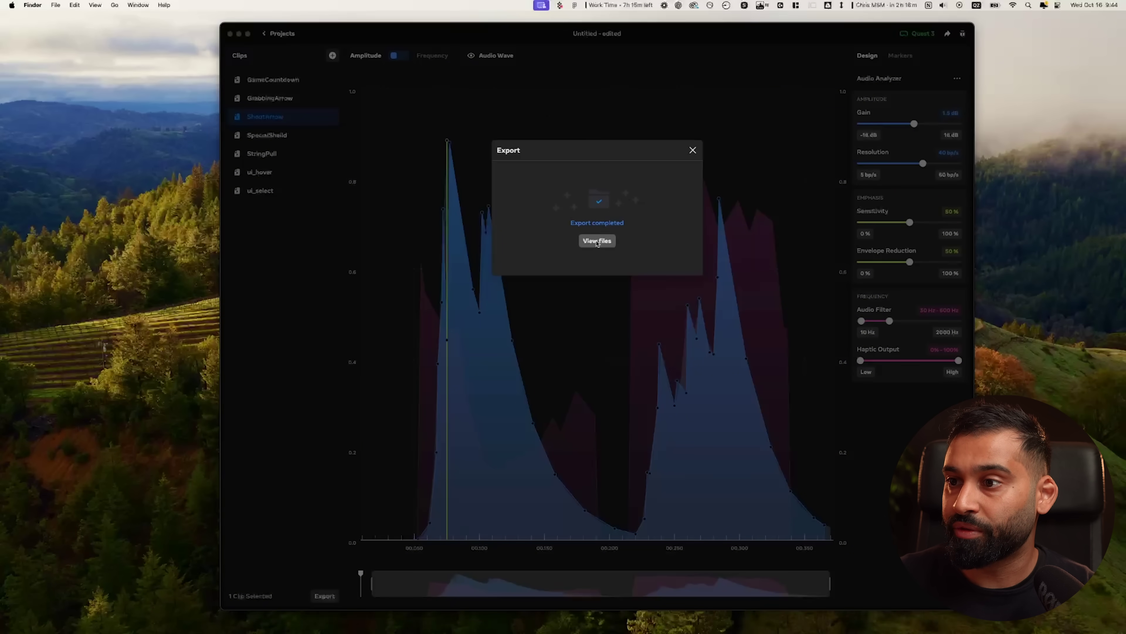
{"action": "left_click_drag", "start_coordinate": [261, 295], "coordinate": [248, 198]}
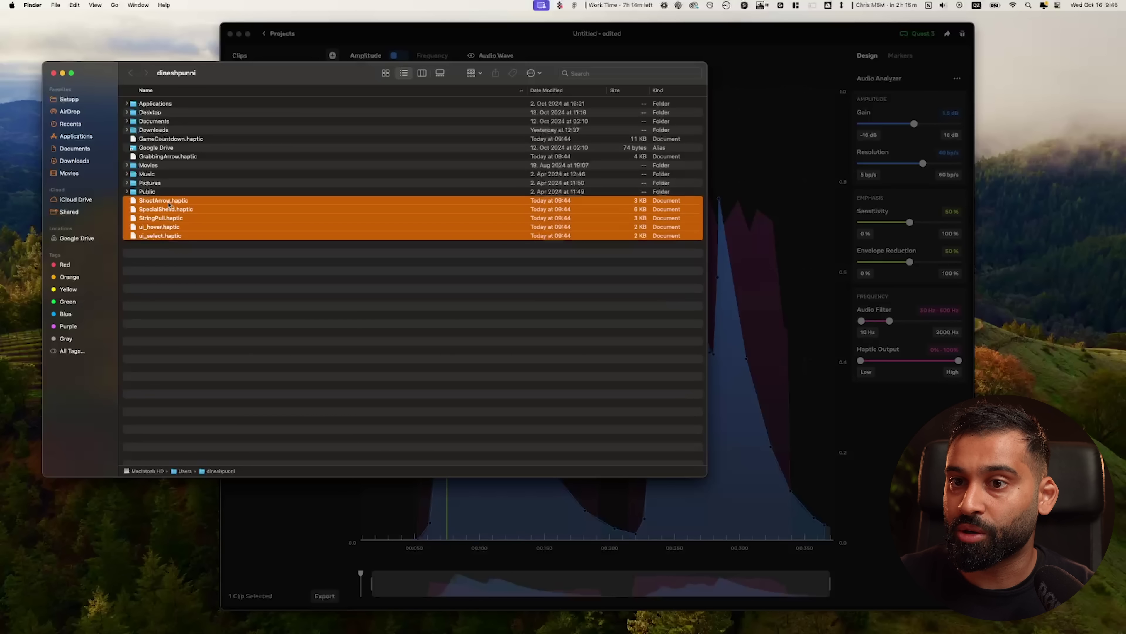
{"action": "left_click", "coordinate": [54, 74]}
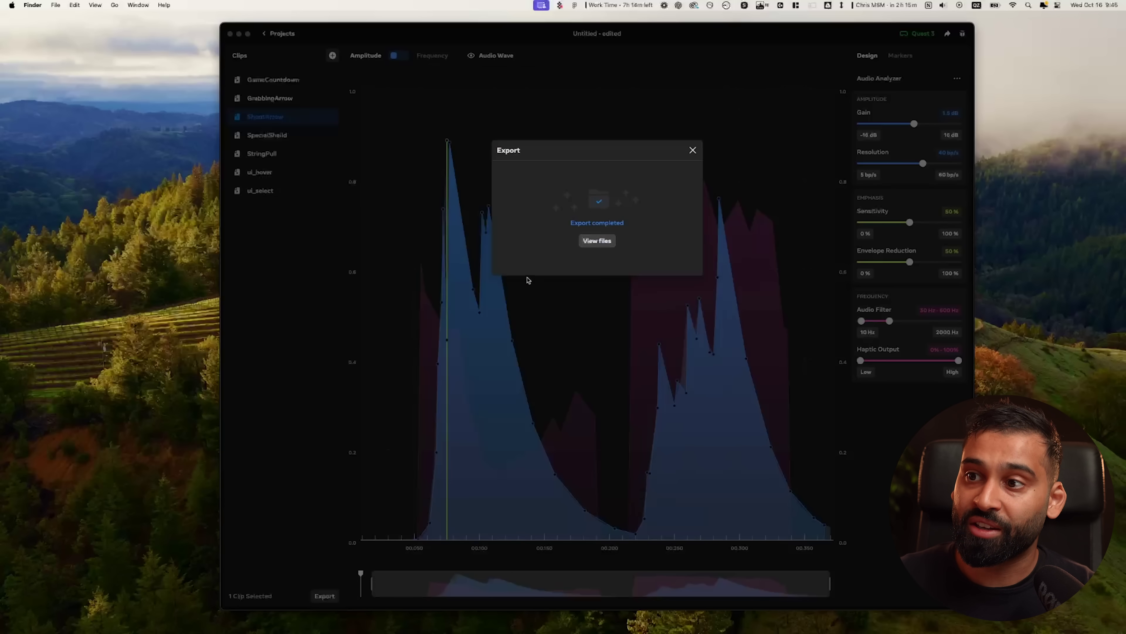